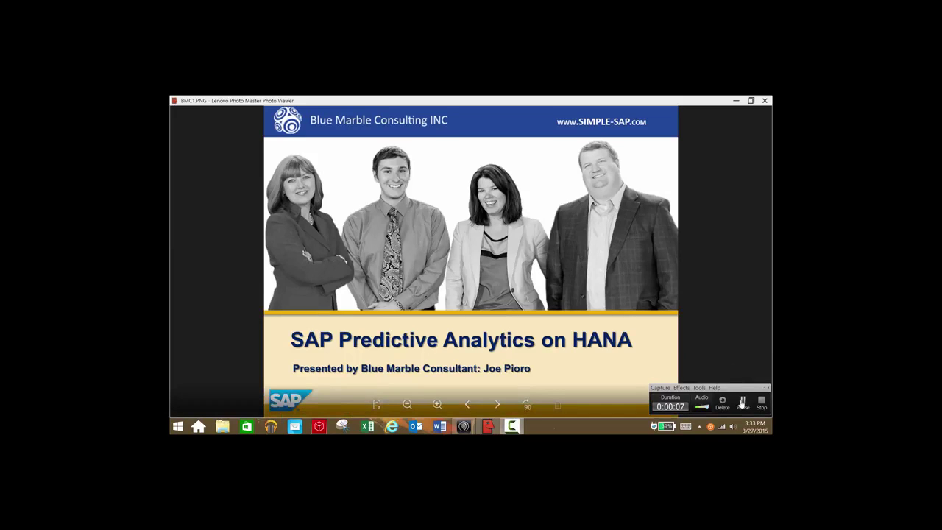
Step: Open the Retail_Market_Basket_Analysis document and log in to SAP HANA with the account password
click(741, 401)
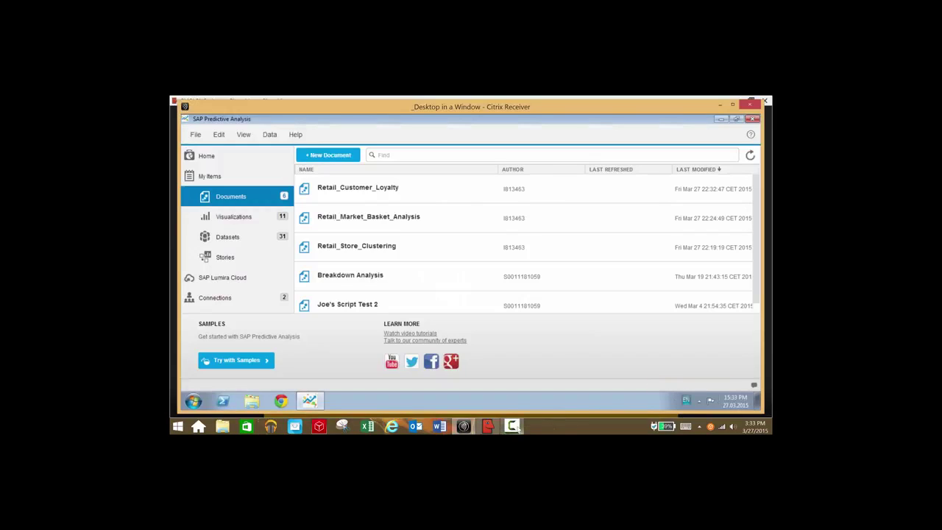
mouse_move(513, 427)
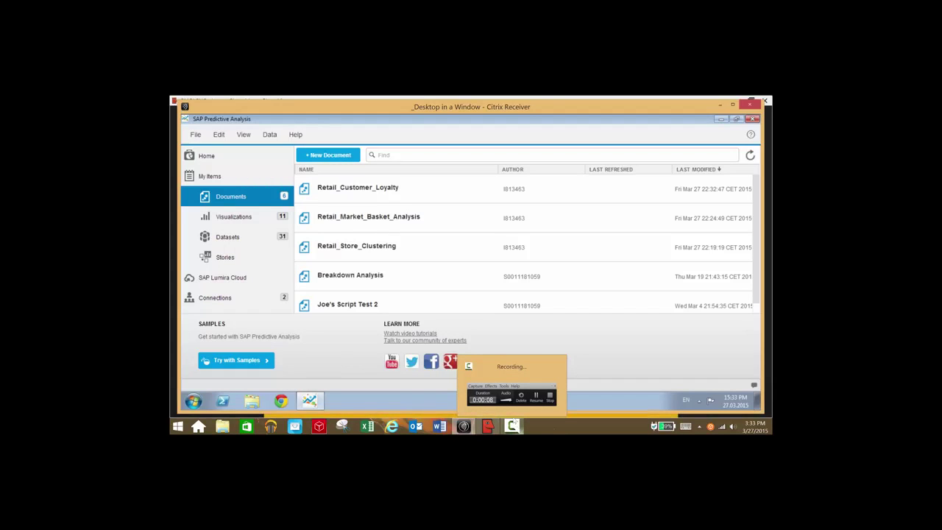
click(403, 221)
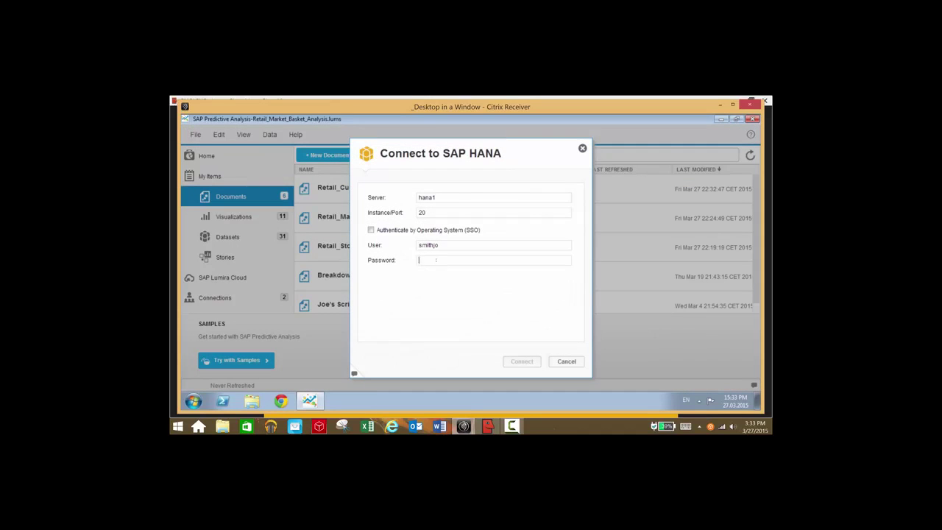
text(••••••)
key(Return)
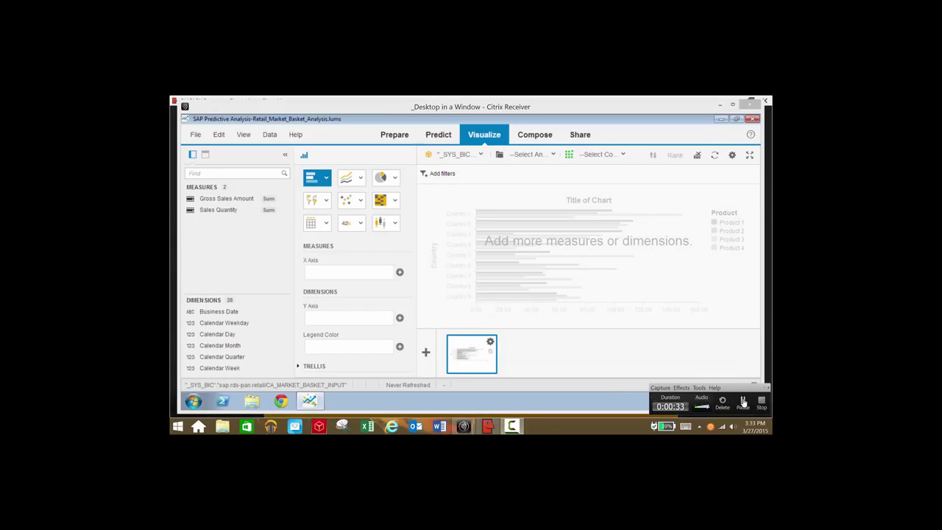
Step: Run the Apriori market basket workflow and accept switching to the Results view
click(515, 427)
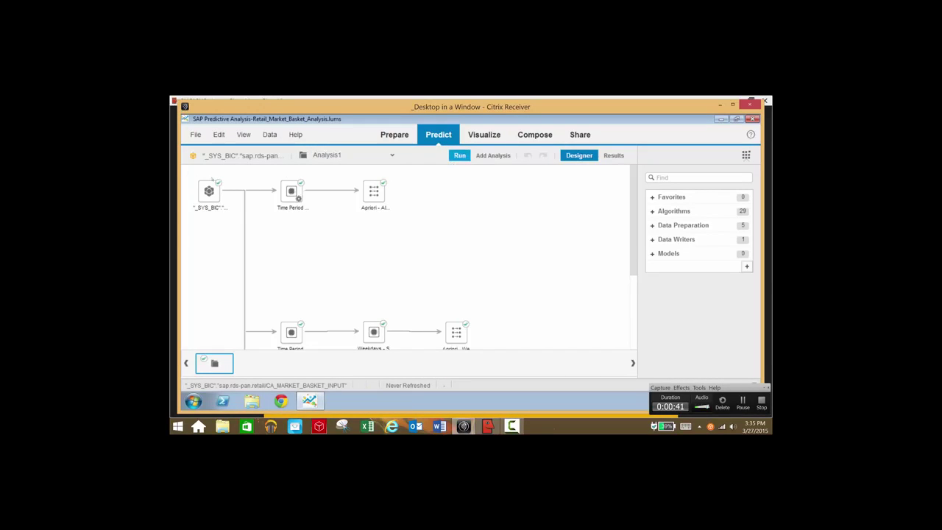
click(459, 156)
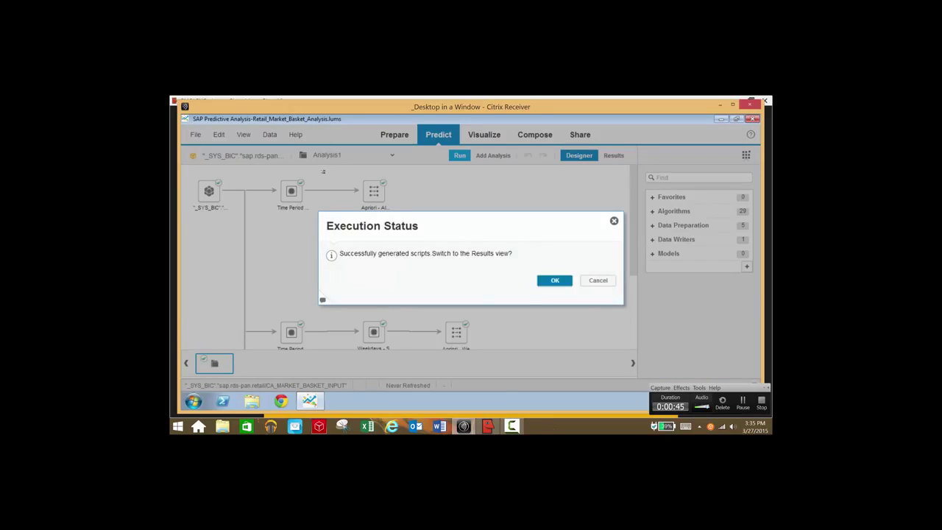
click(554, 280)
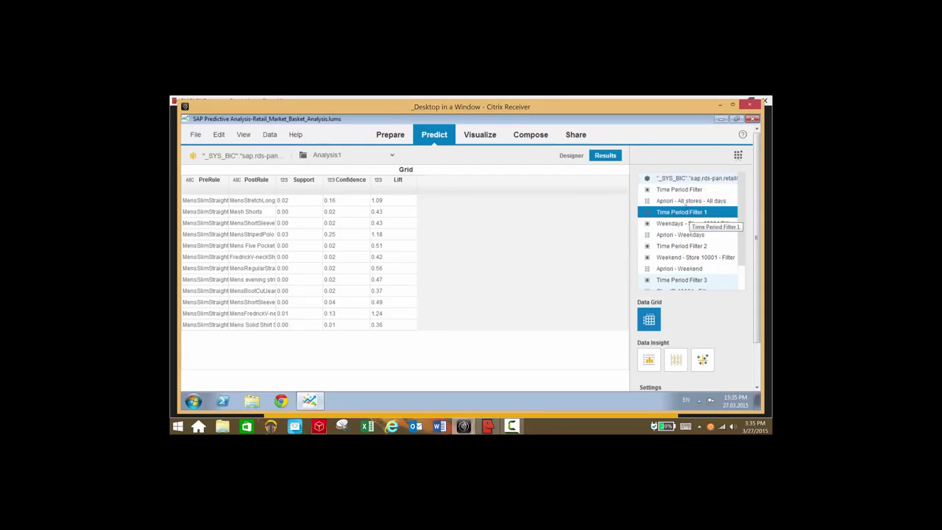
Step: Show Apriori - All stores - All days rules as a tag cloud, then select Apriori - Weekdays
click(685, 201)
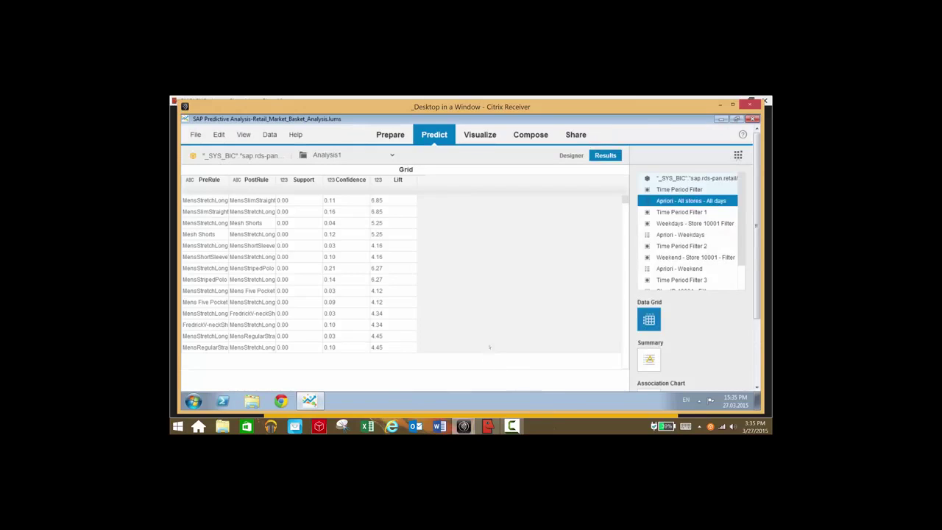
scroll(660, 334, down, 1)
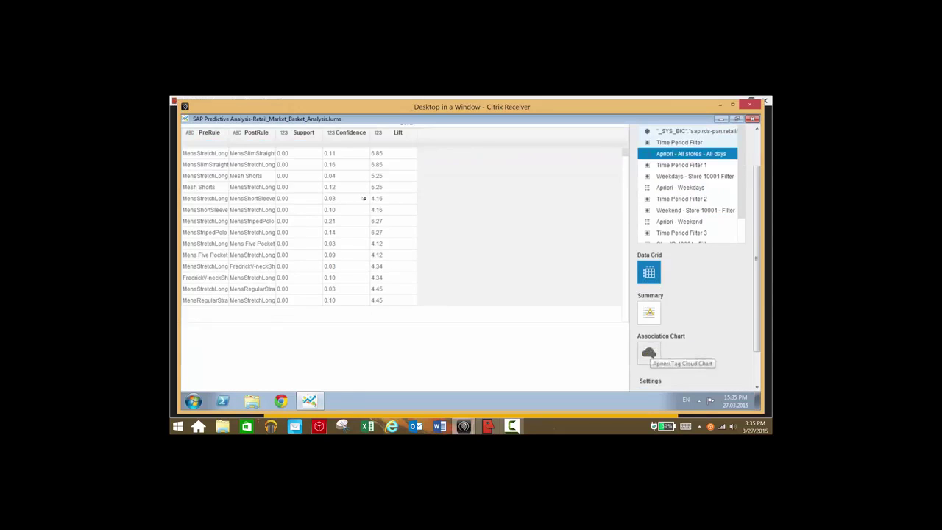
click(648, 353)
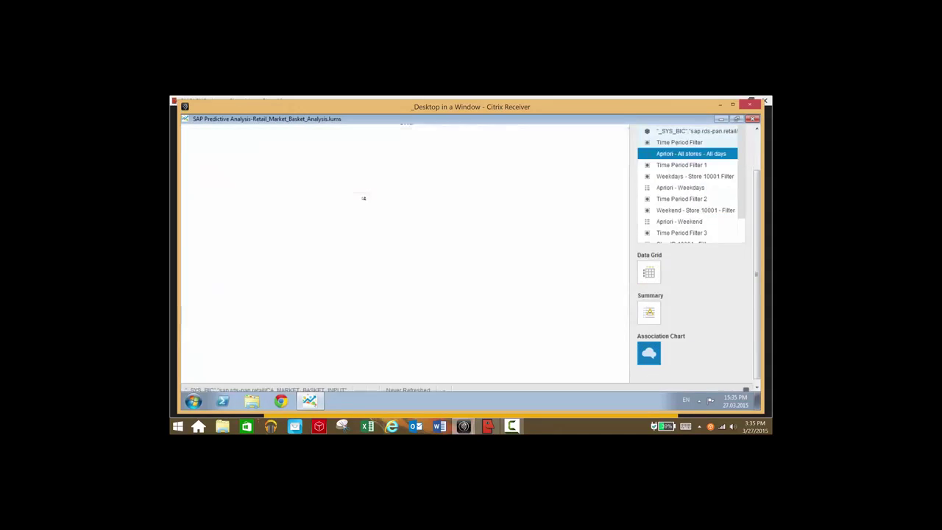
click(512, 427)
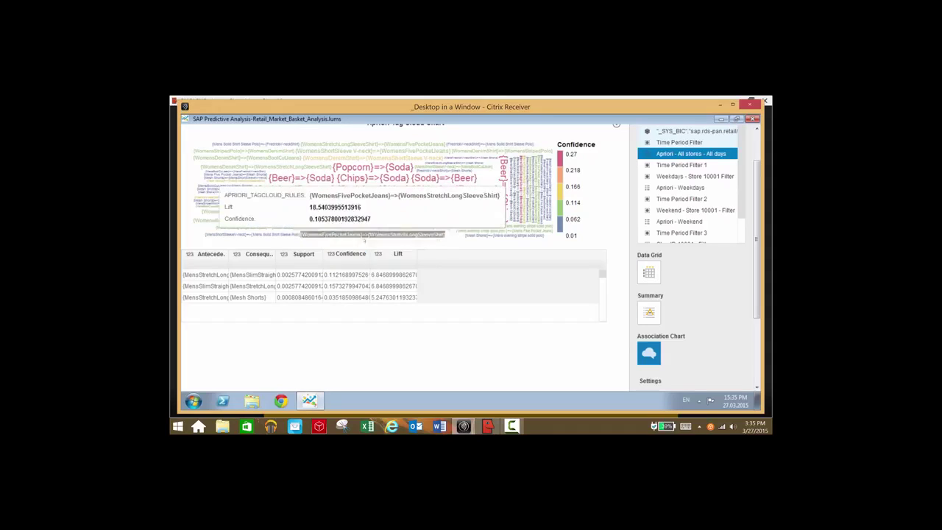
click(383, 275)
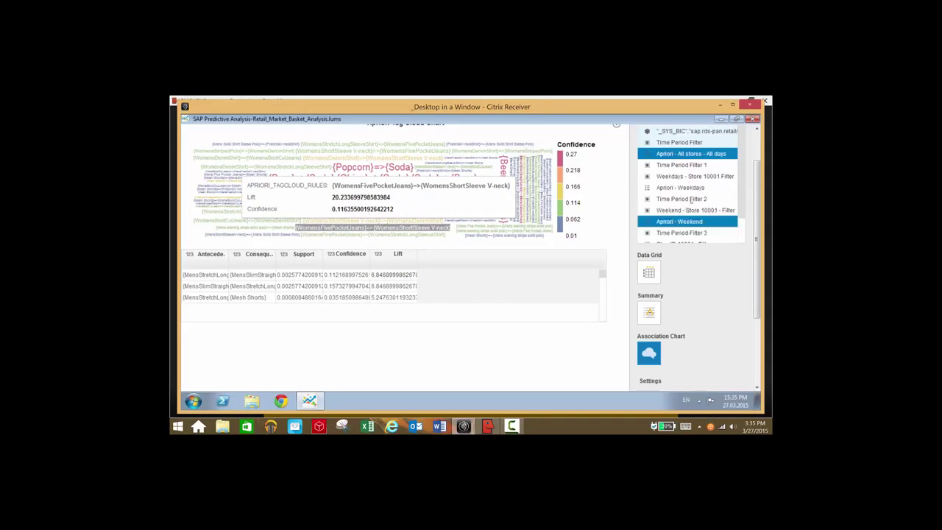
click(680, 187)
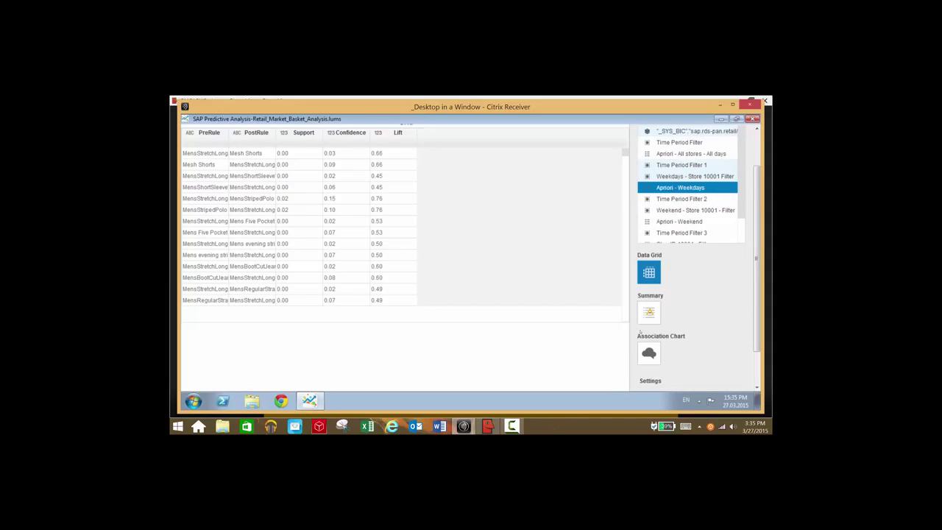
Step: Display the weekday rules as a tag cloud and check the Mesh Shorts rule's lift
click(648, 353)
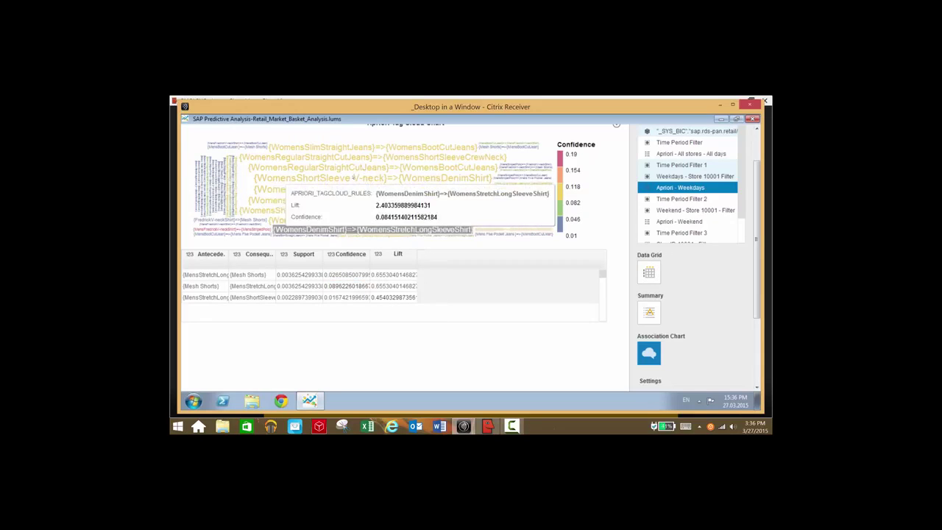
click(393, 285)
click(431, 311)
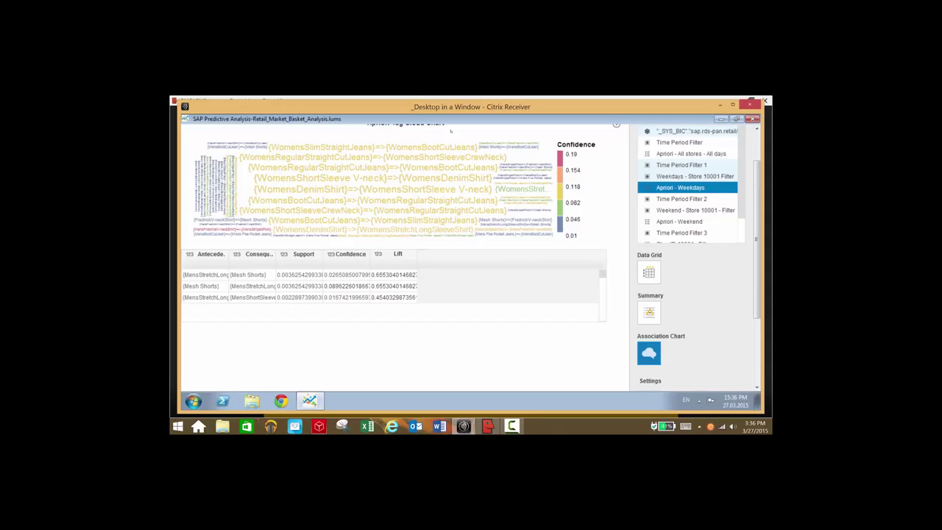
Step: Show only the Apriori - Weekend results in the rules grid
mouse_move(440, 209)
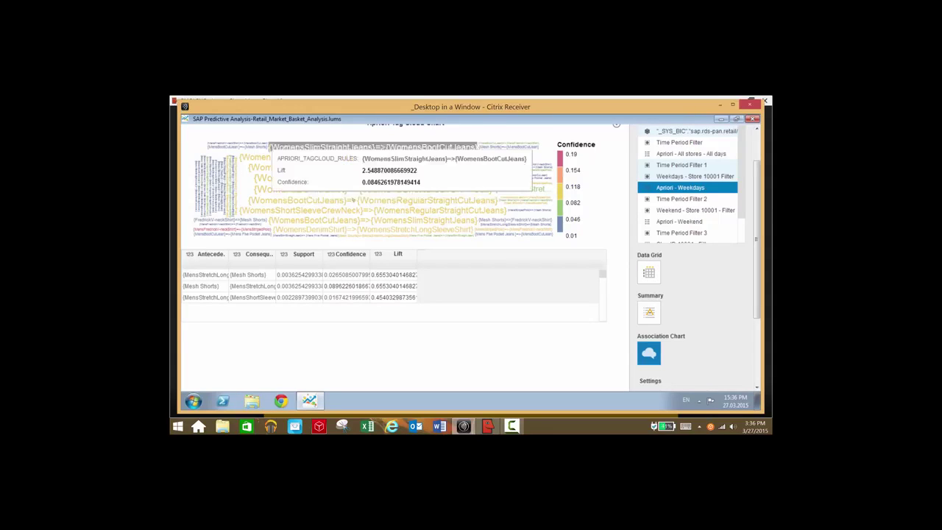
ctrl+click(679, 221)
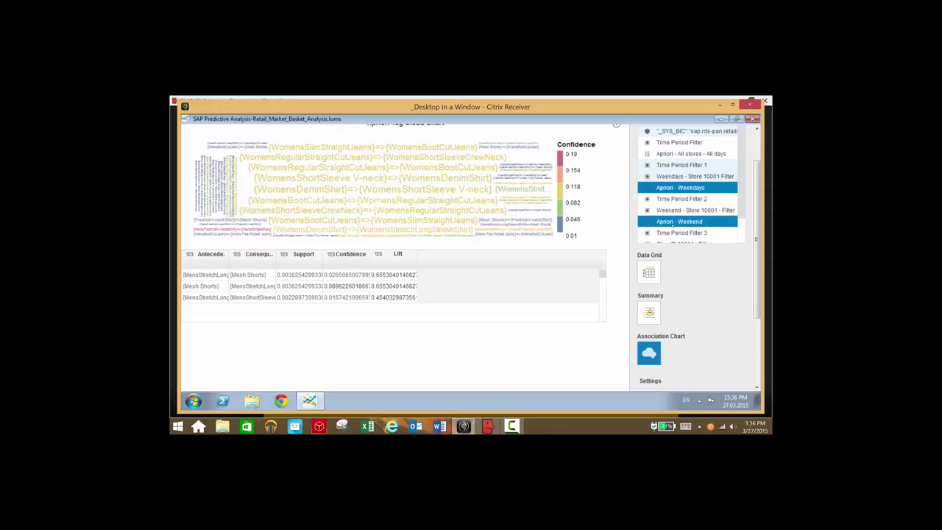
click(670, 221)
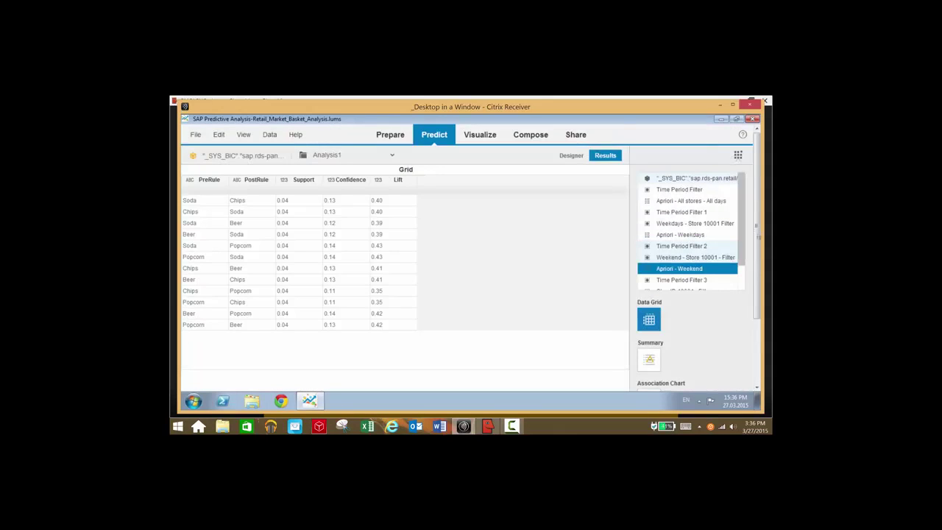
Step: Display the Apriori - Weekend rules as a tag cloud, then return to Home Documents
scroll(737, 284, down, 1)
click(648, 358)
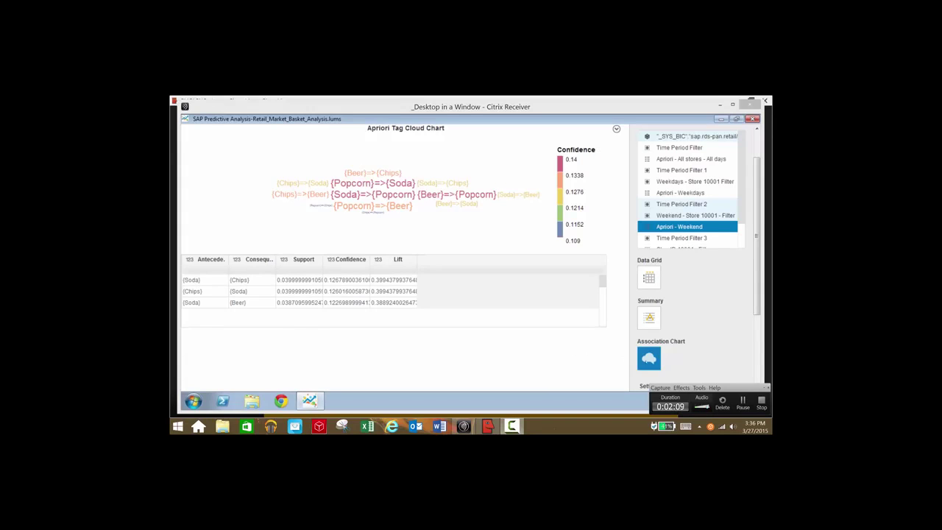
click(742, 401)
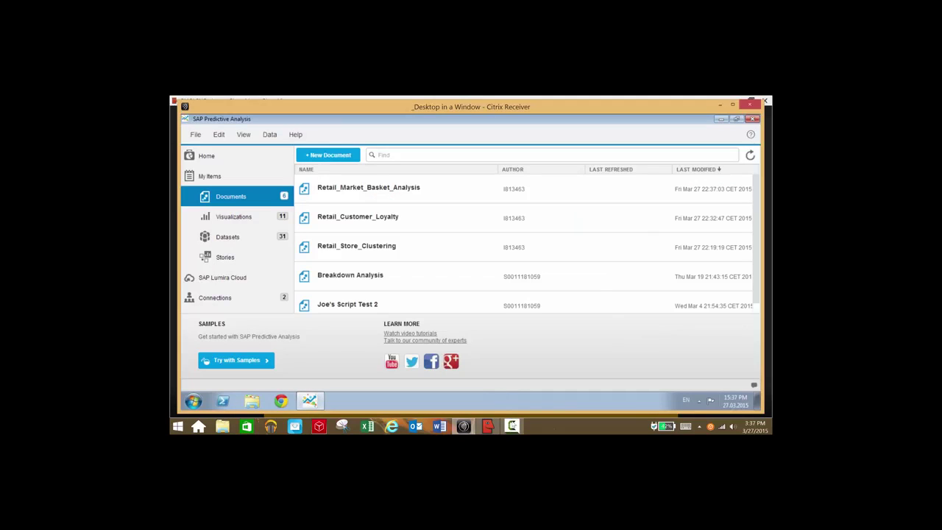
Step: Open the Retail_Customer_Loyalty document and log in to SAP HANA with the password
click(514, 427)
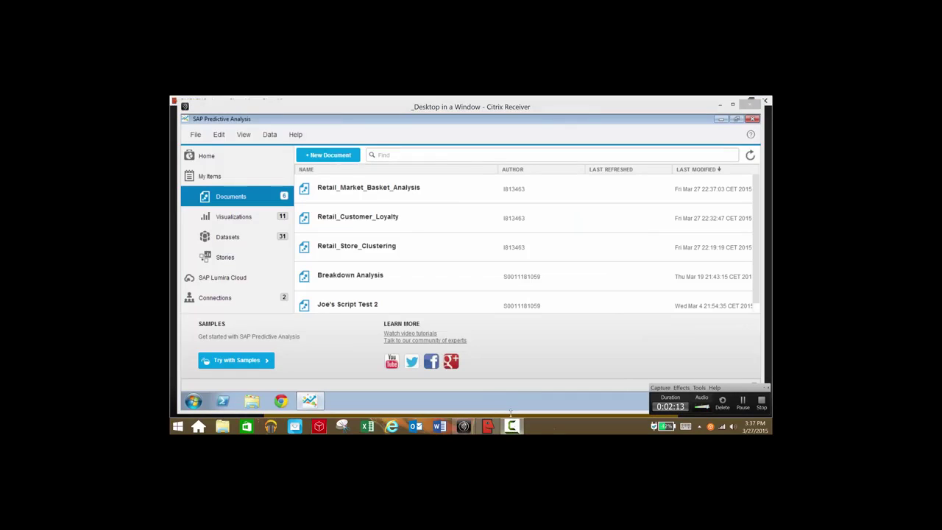
double_click(412, 218)
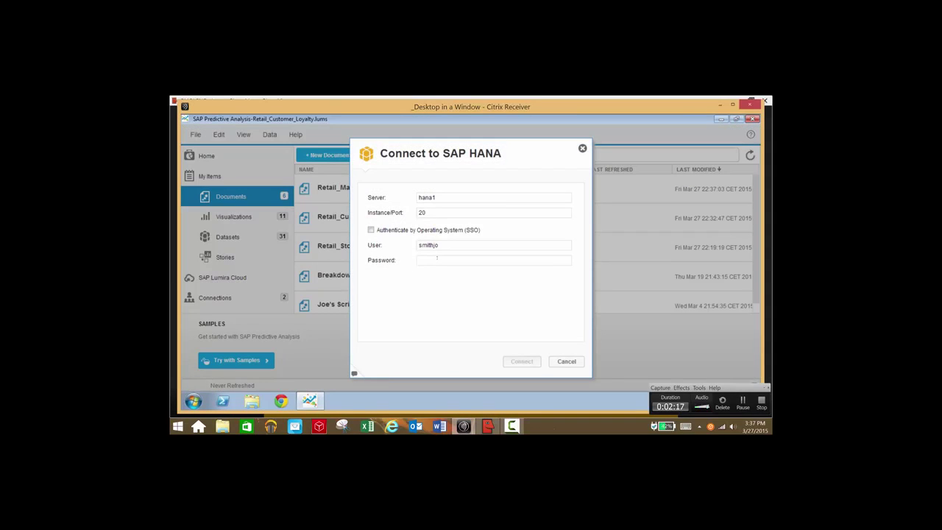
text(•••••)
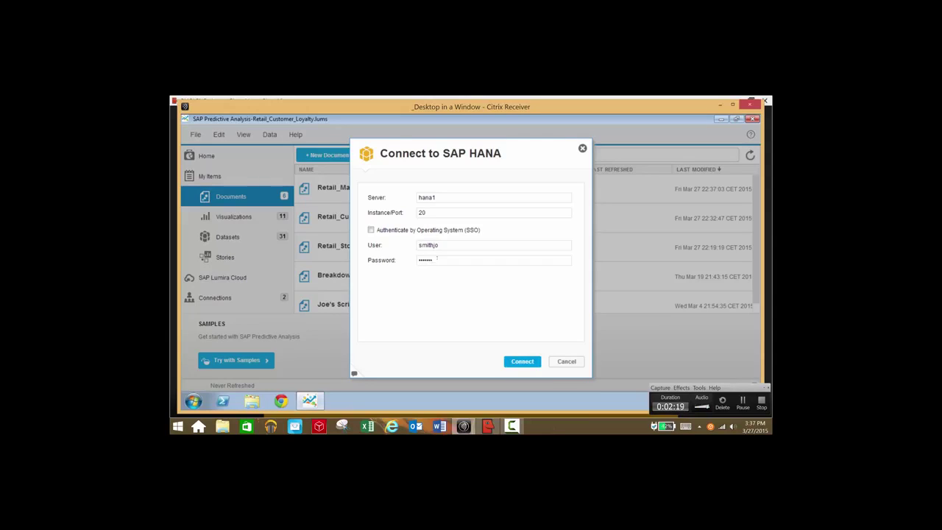
key(Return)
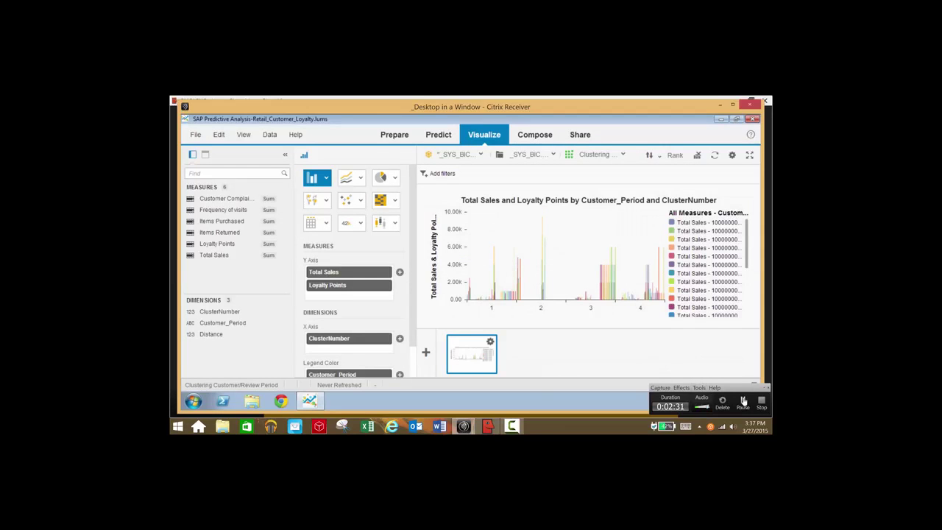
Step: Confirm the successful customer loyalty clustering run to switch to its Results grid
click(743, 401)
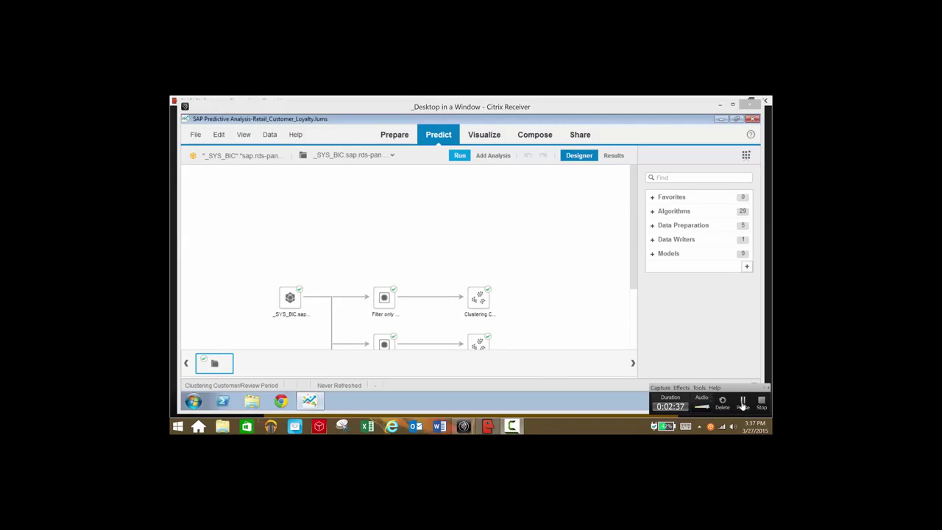
click(743, 403)
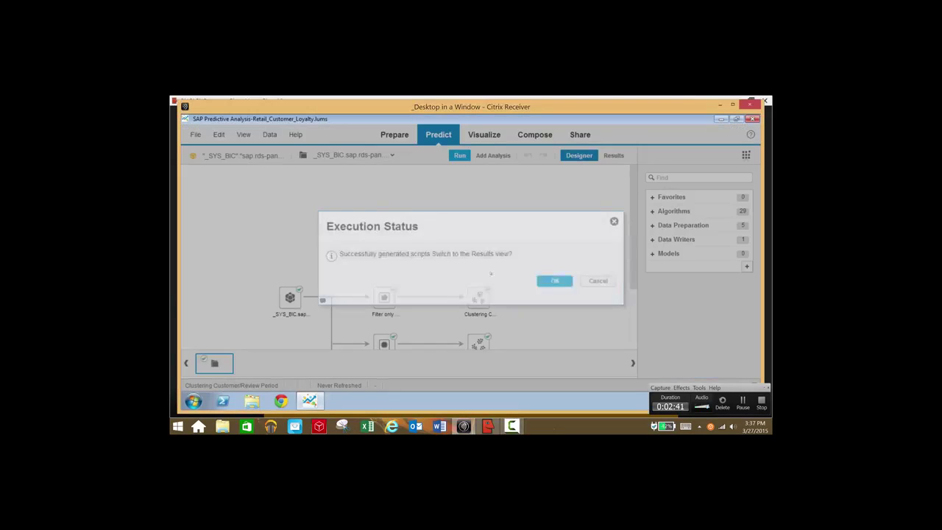
key(Return)
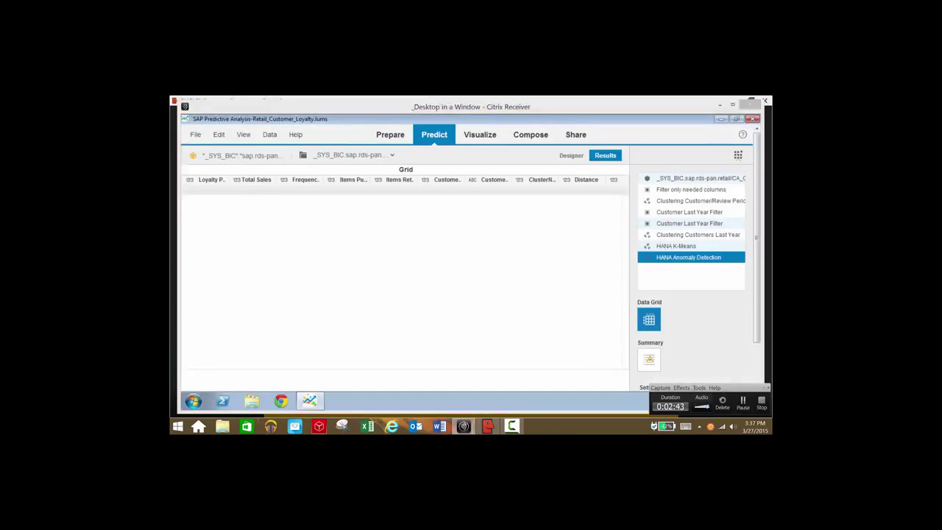
Step: Select the Clustering Customer/Review Period output and show its Cluster Distribution chart
click(680, 234)
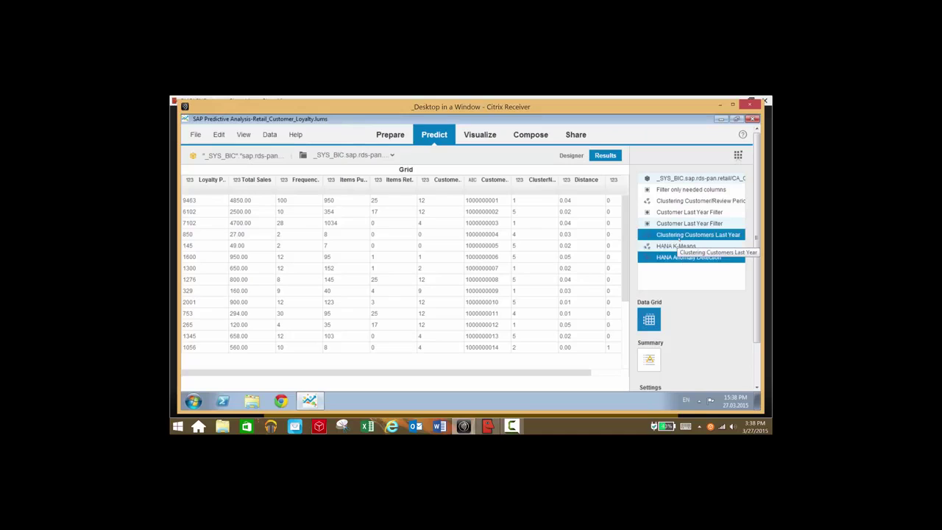
click(679, 213)
click(682, 202)
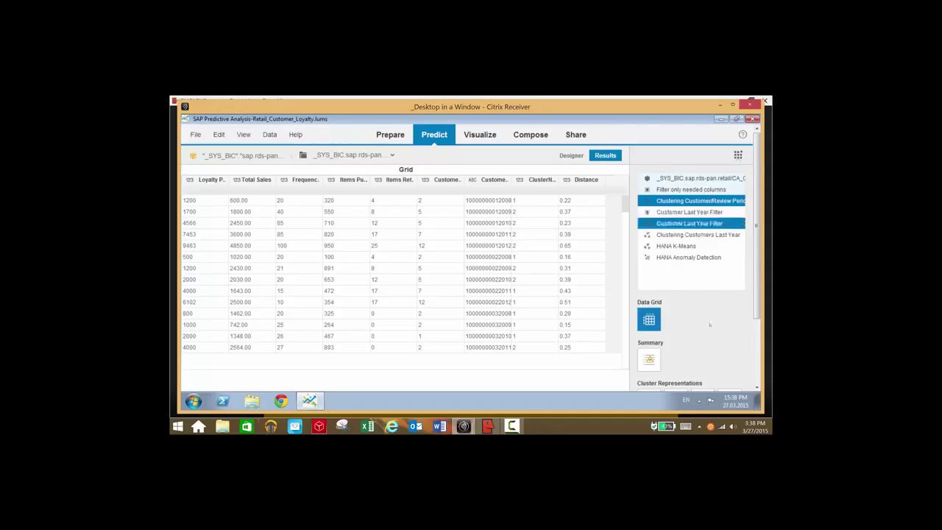
scroll(684, 233, down, 1)
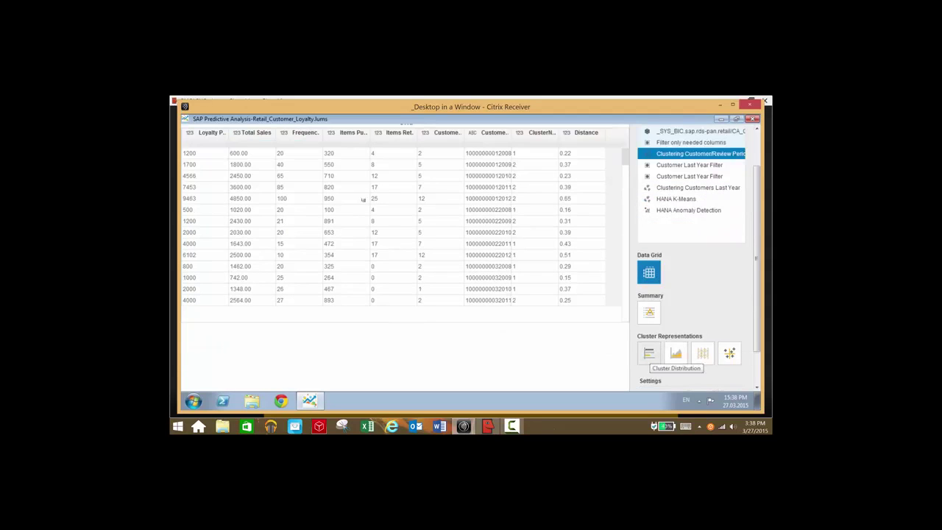
click(648, 353)
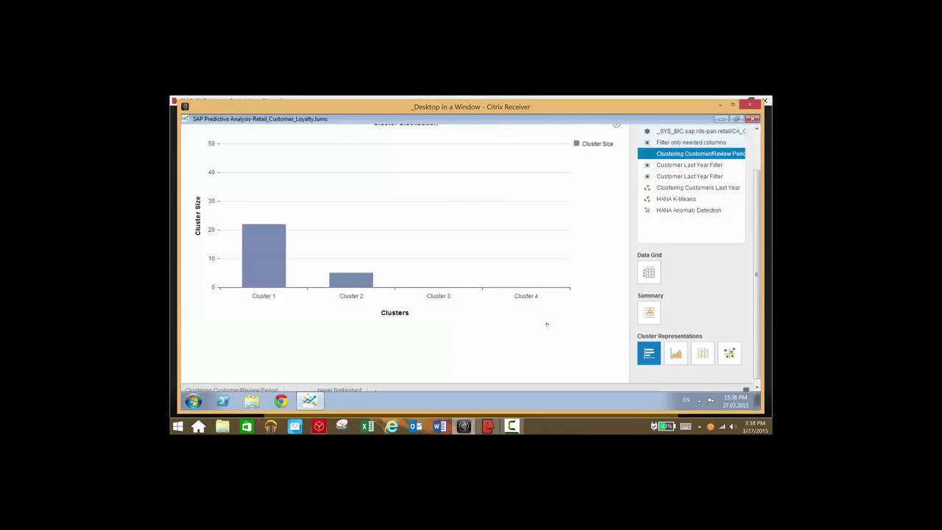
Step: Show the TOTALSALES feature distribution chart for each cluster
scroll(508, 322, up, 1)
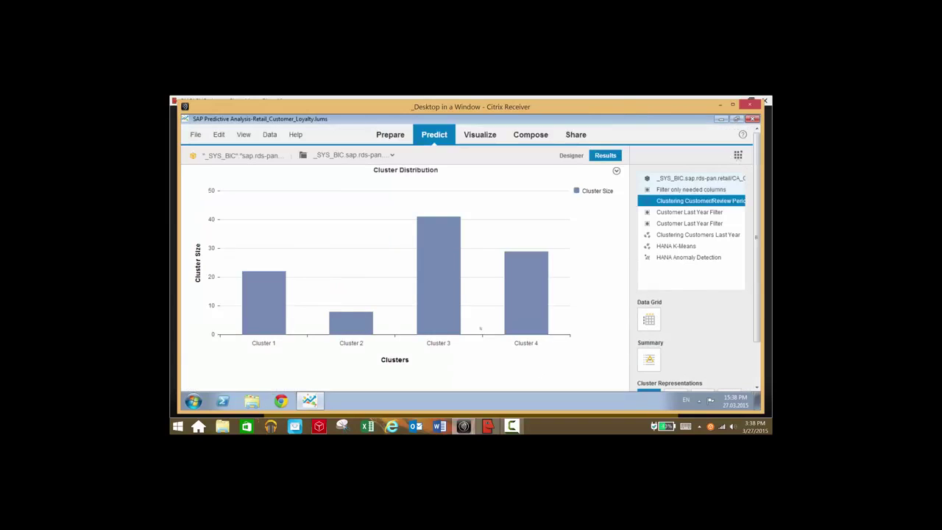
mouse_move(264, 265)
scroll(372, 204, down, 1)
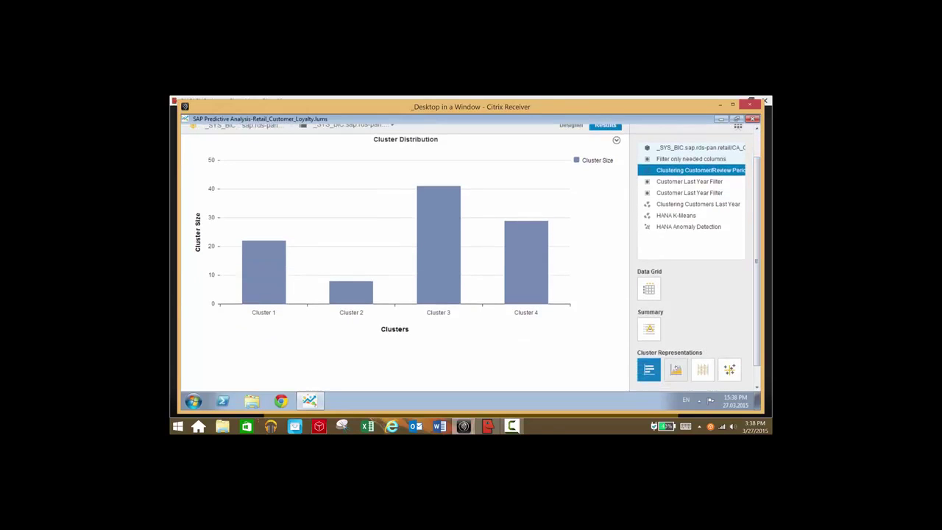
click(675, 370)
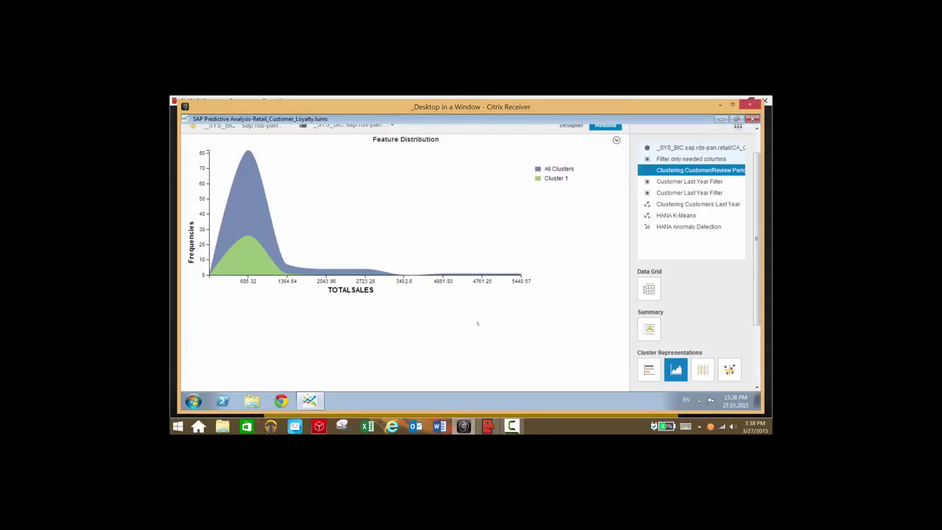
scroll(234, 279, up, 1)
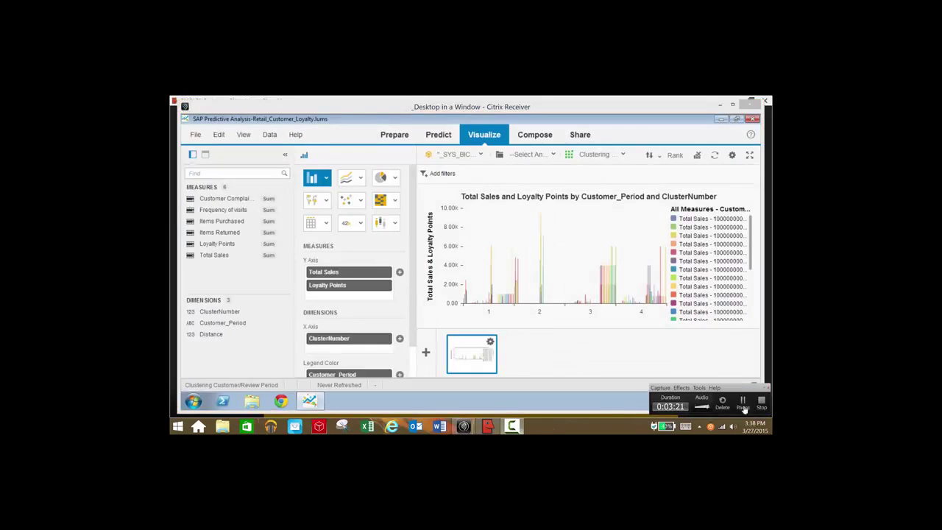
Step: Replace Loyalty Points with Items Purchased as the second charted measure
click(390, 284)
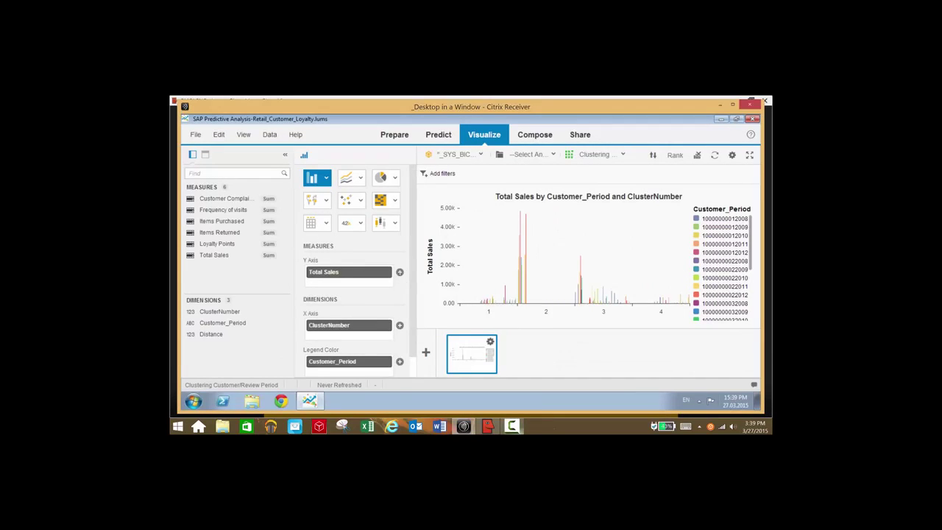
click(400, 271)
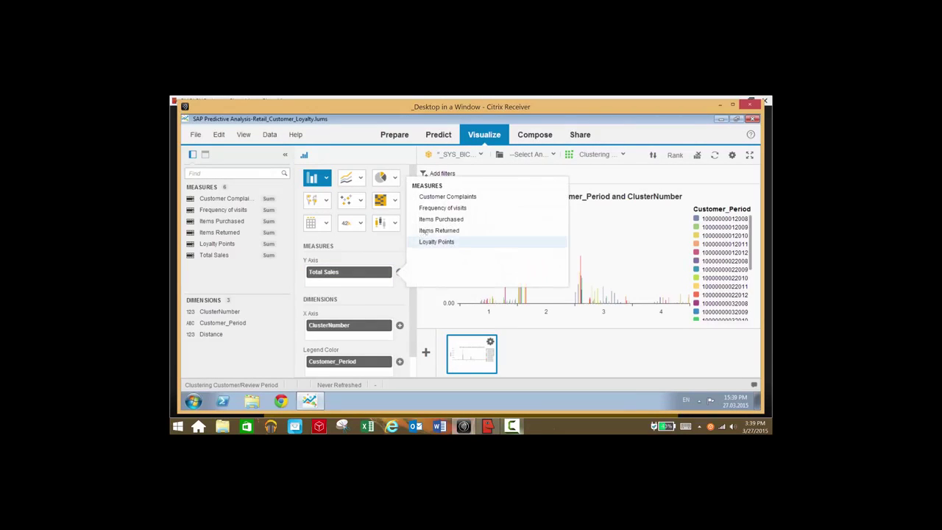
click(440, 219)
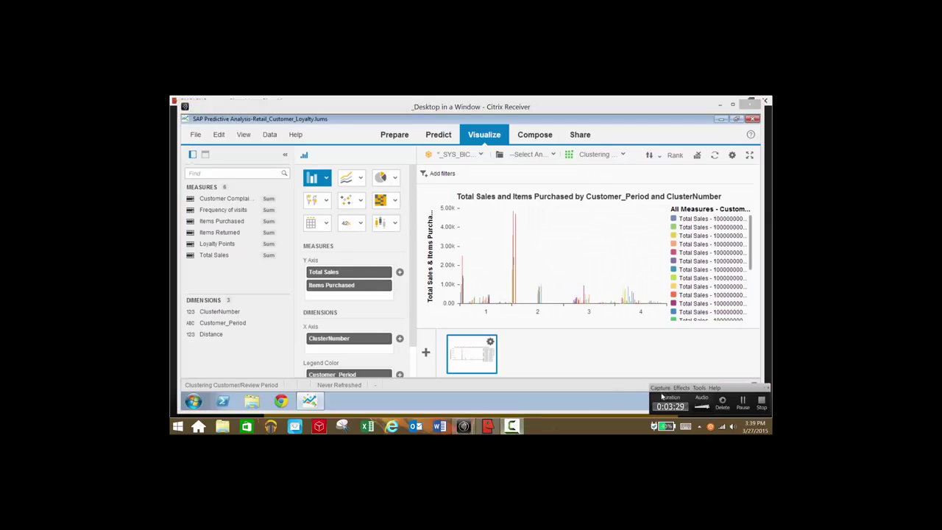
scroll(382, 339, down, 1)
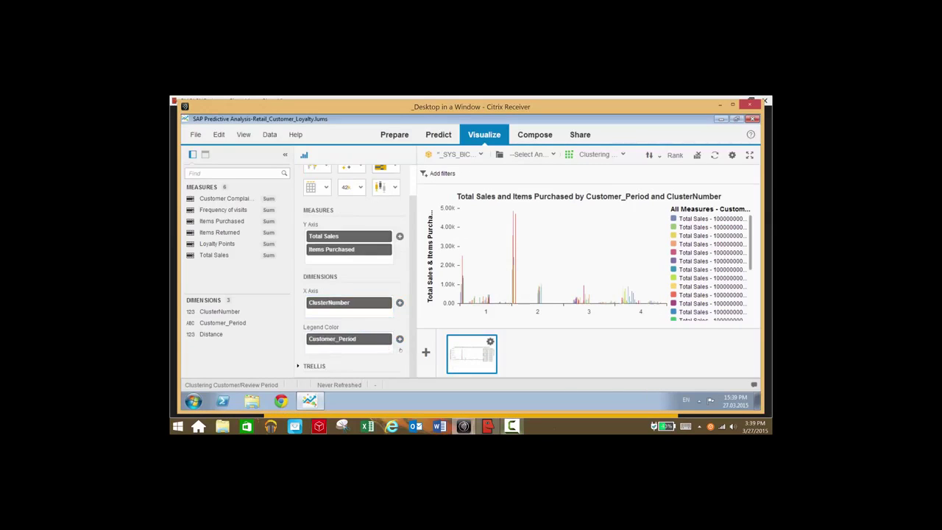
Step: Remove Customer_Period from Legend Color, then add it back as the bar colour
click(387, 339)
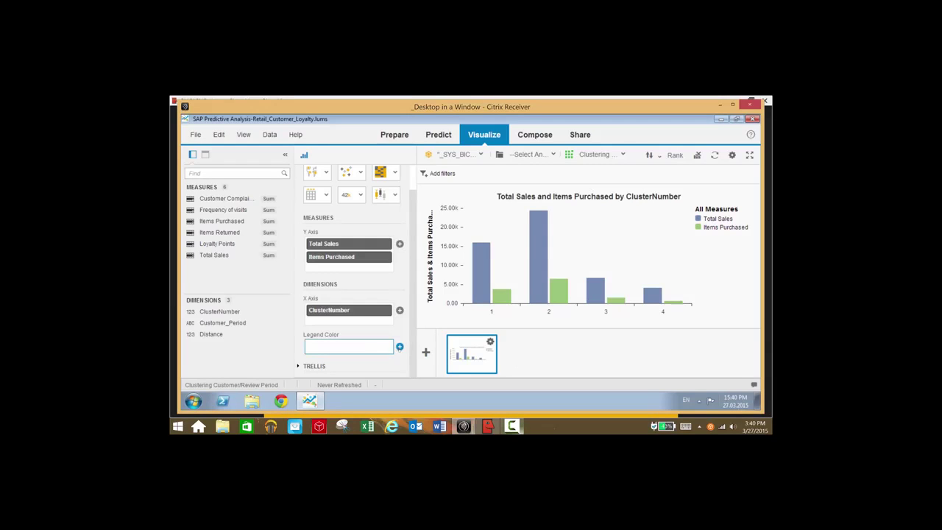
click(399, 346)
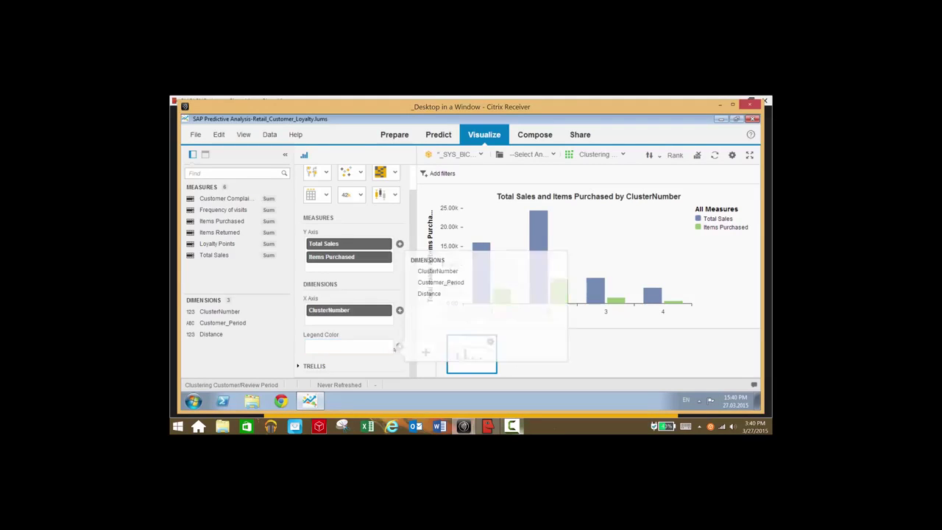
click(442, 283)
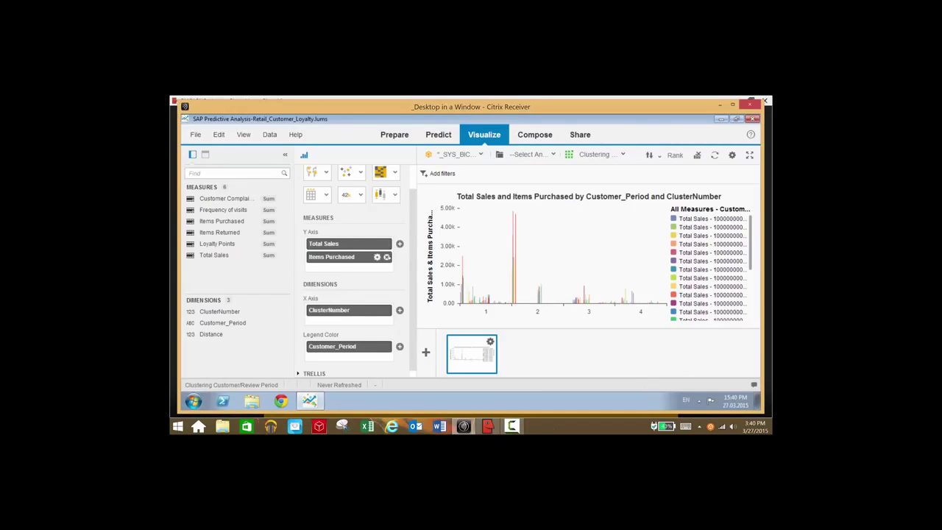
Step: Swap Items Purchased back to Loyalty Points and delete Customer_Period from the legend colour
click(387, 257)
click(399, 249)
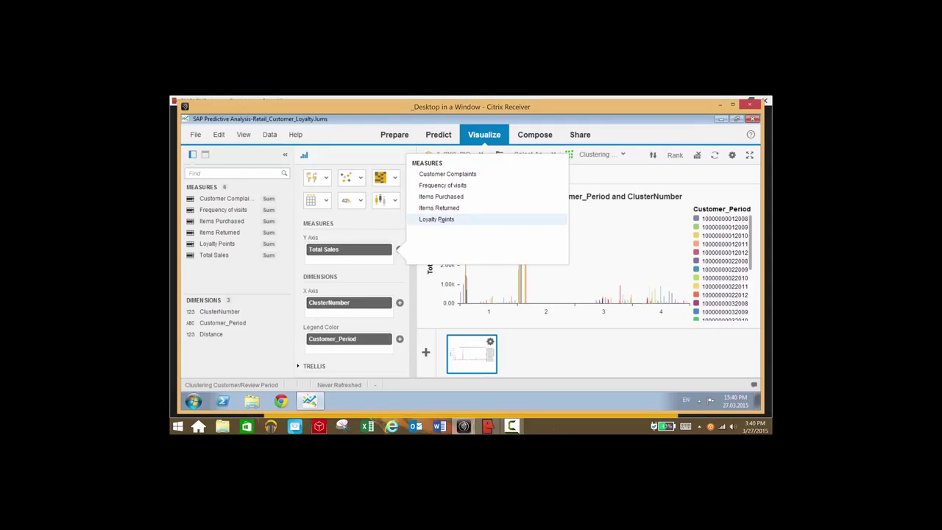
click(439, 219)
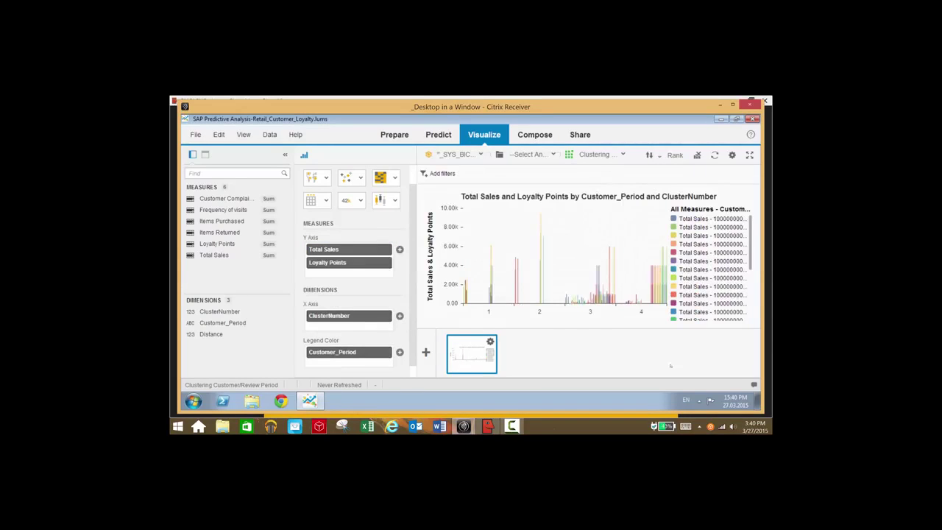
click(710, 426)
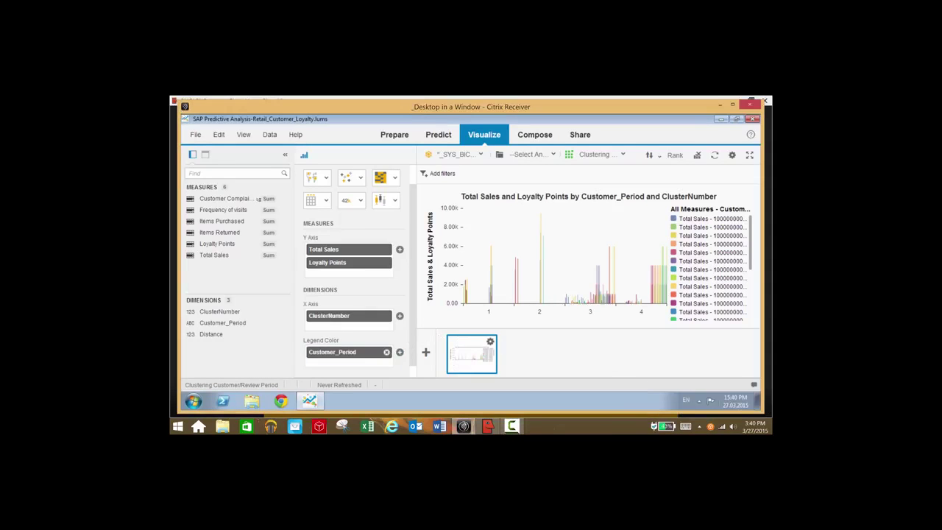
key(Delete)
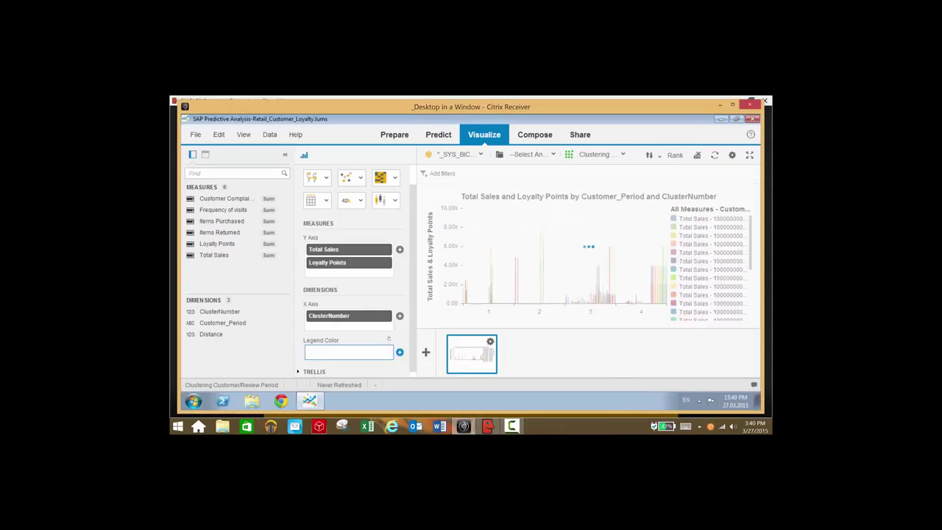
Step: Browse the x-axis, measure and bar-colour lists without changing the cluster chart
click(399, 315)
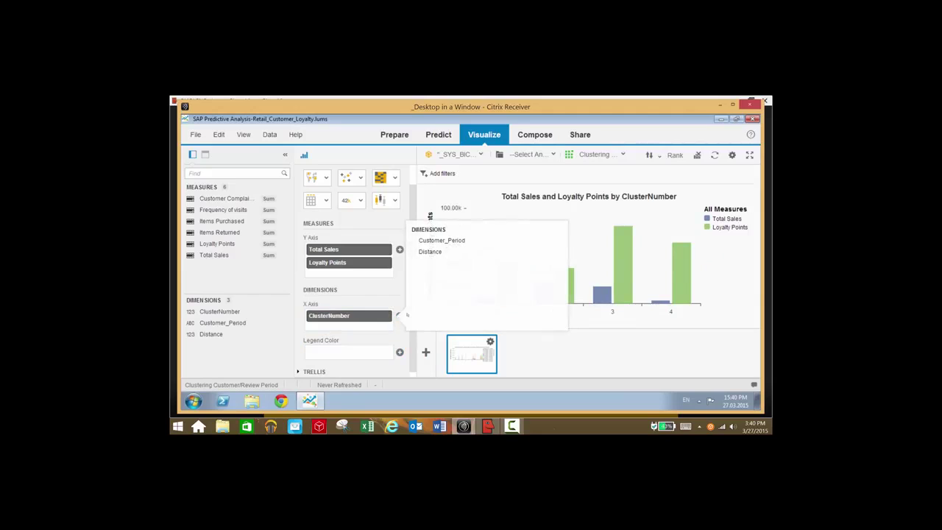
click(391, 285)
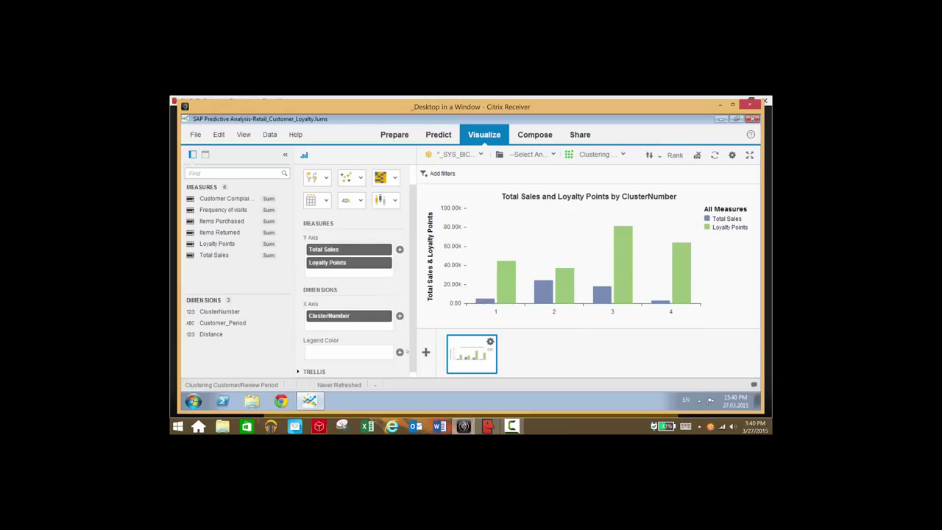
click(400, 249)
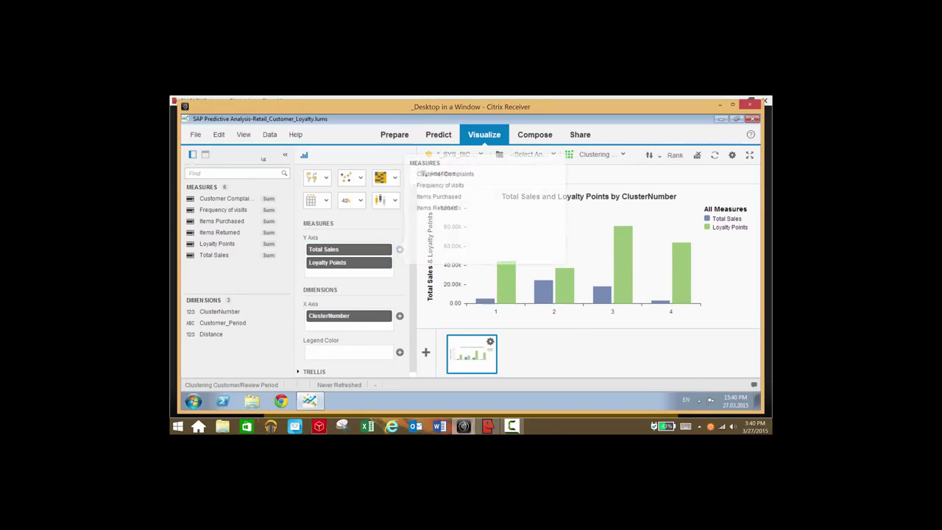
click(392, 332)
click(399, 352)
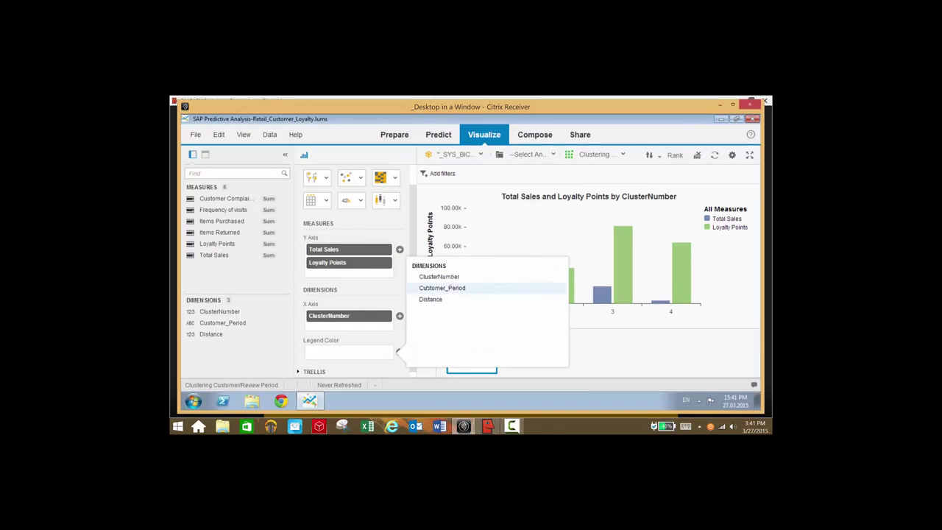
click(353, 327)
Step: Bring up the Clustering Customer/Review Period component list above the sales and loyalty chart
click(399, 316)
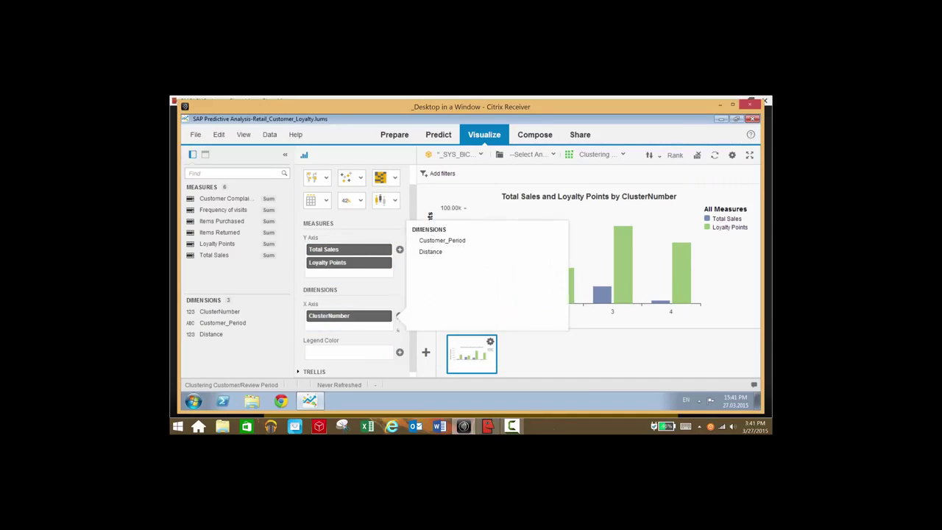
click(512, 426)
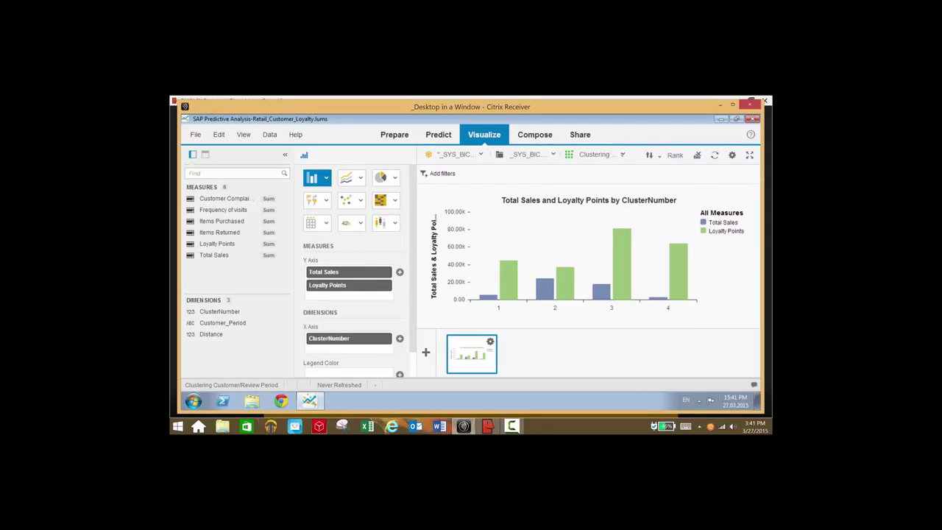
click(602, 155)
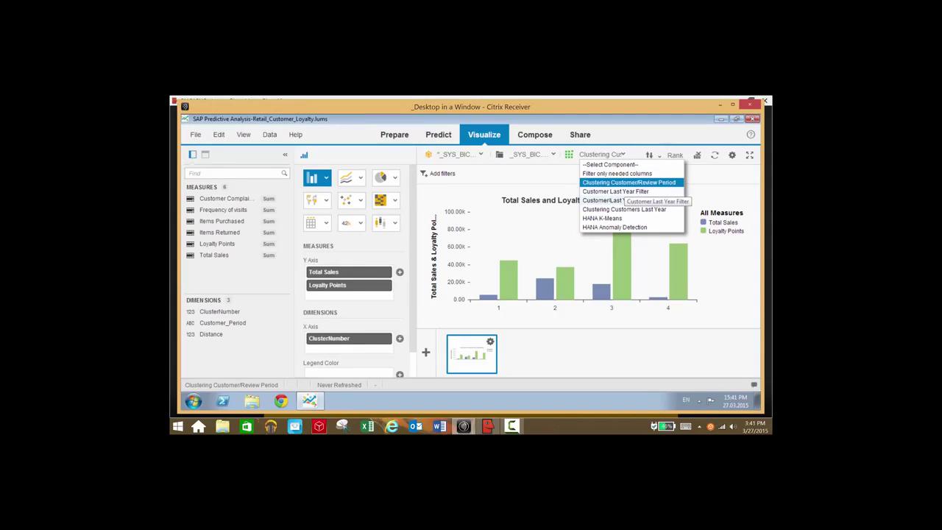
Step: Switch to Customer Last Year Filter and plot Total Sales and Loyalty Points by Customer ID
click(603, 200)
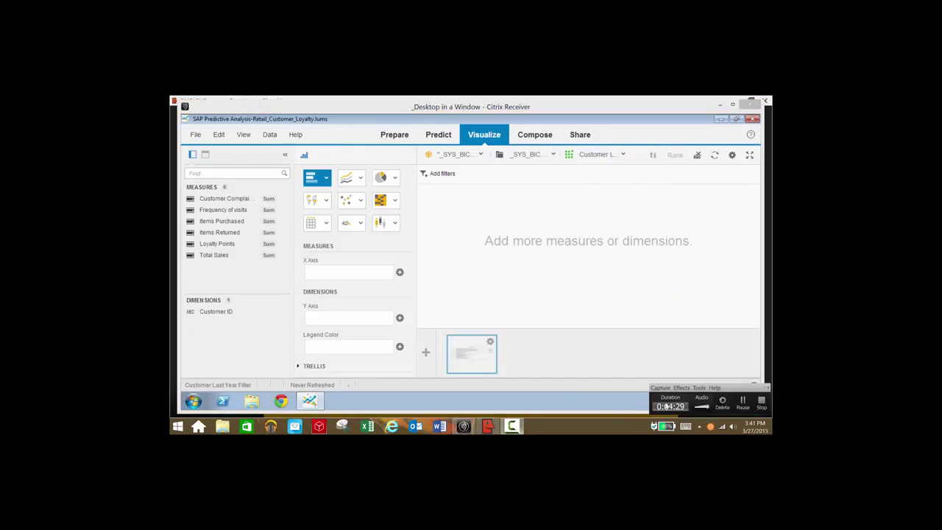
click(400, 271)
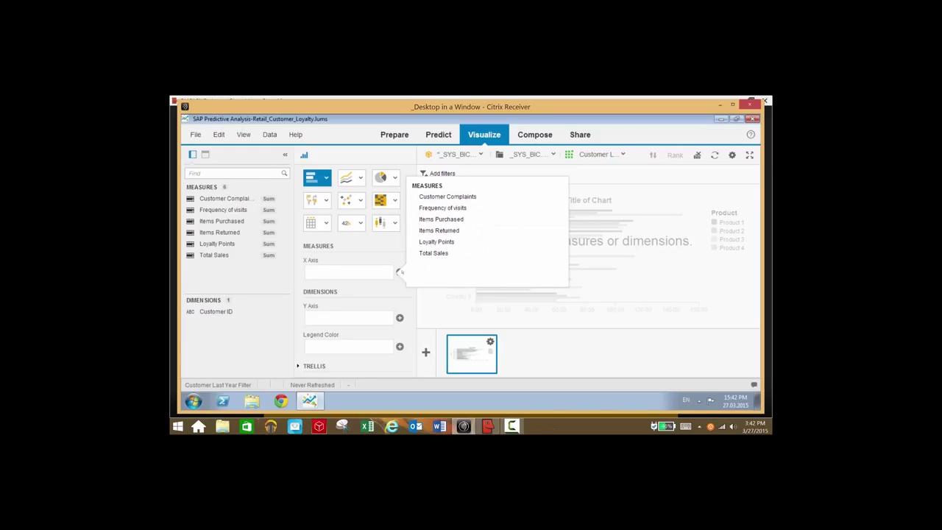
click(433, 252)
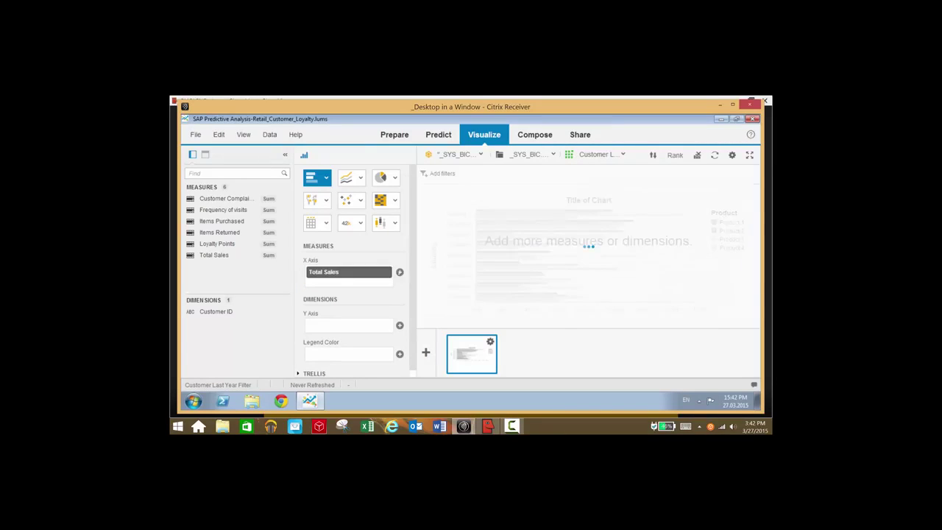
click(399, 271)
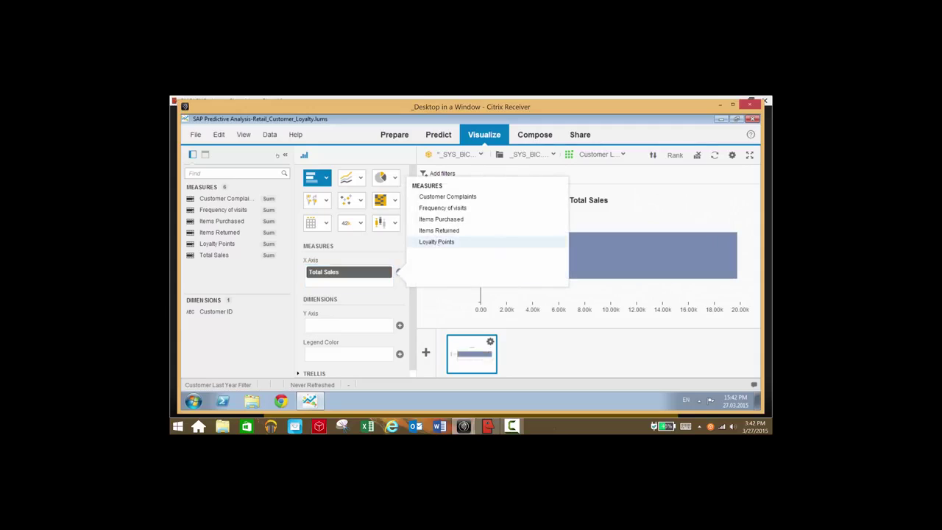
click(434, 240)
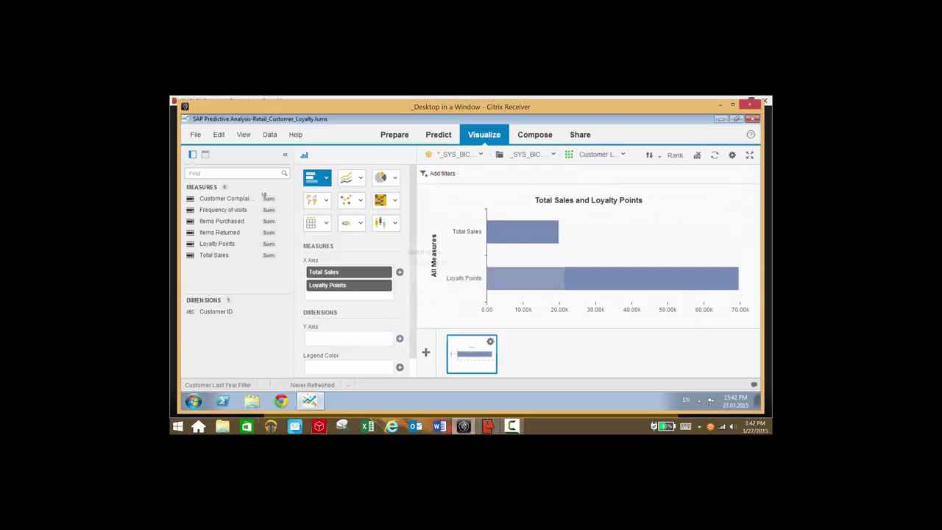
click(399, 337)
click(434, 263)
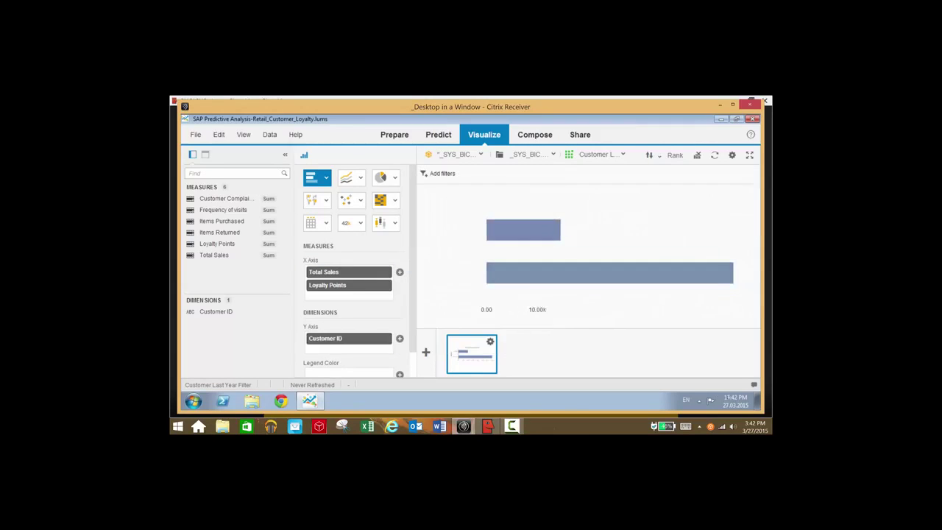
Step: Change the bar chart into a column chart
click(512, 426)
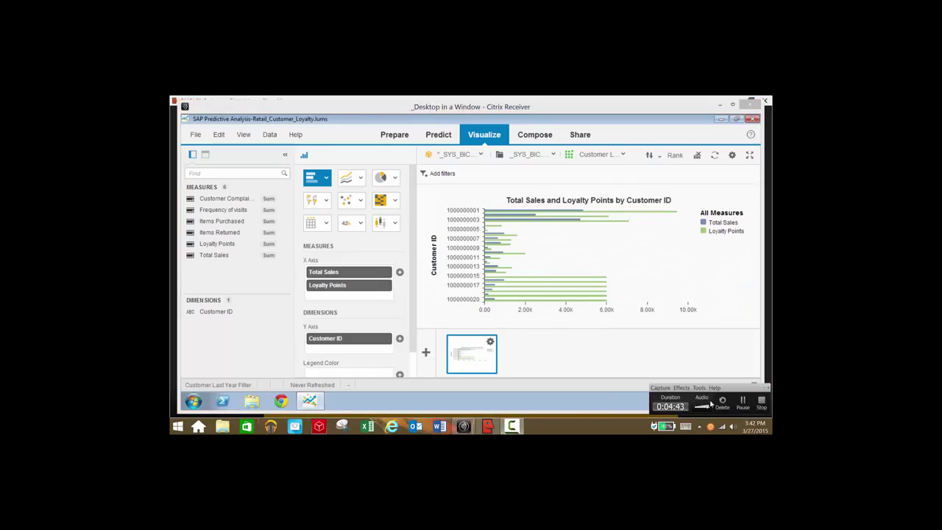
click(742, 402)
click(325, 178)
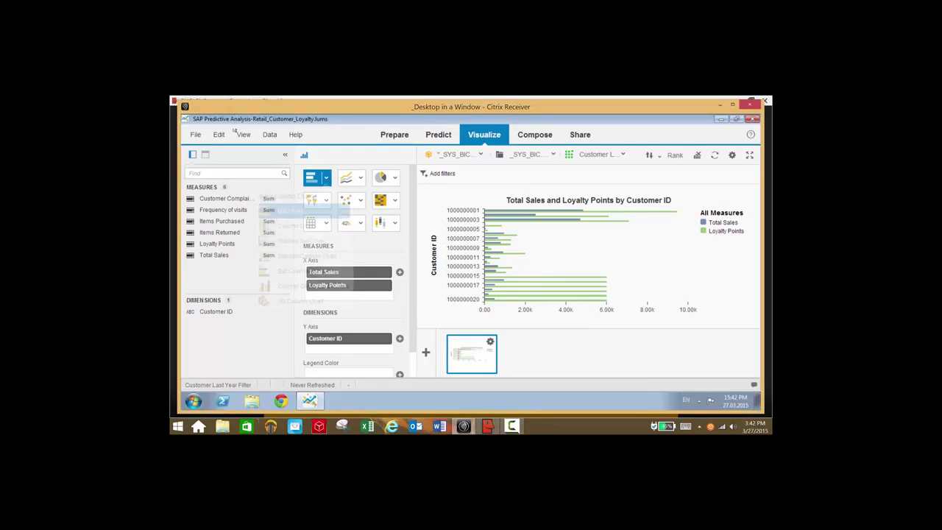
click(295, 231)
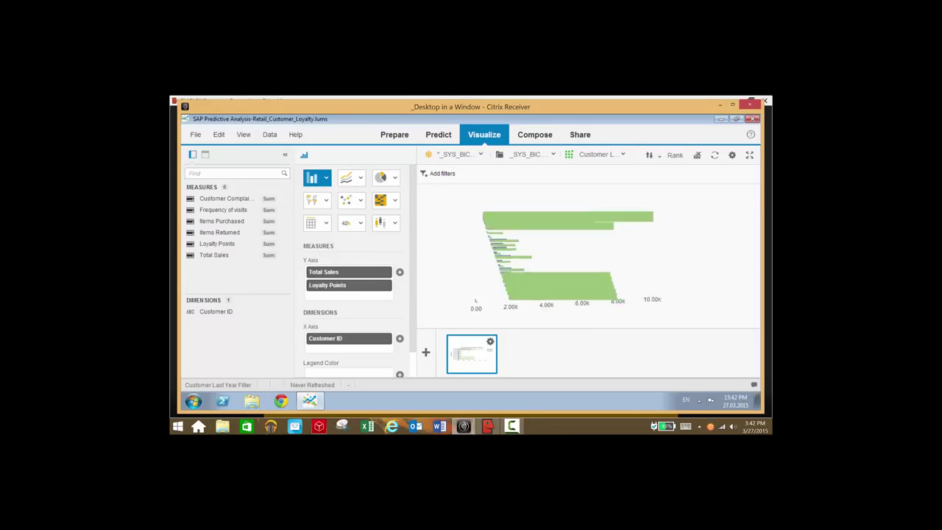
click(512, 425)
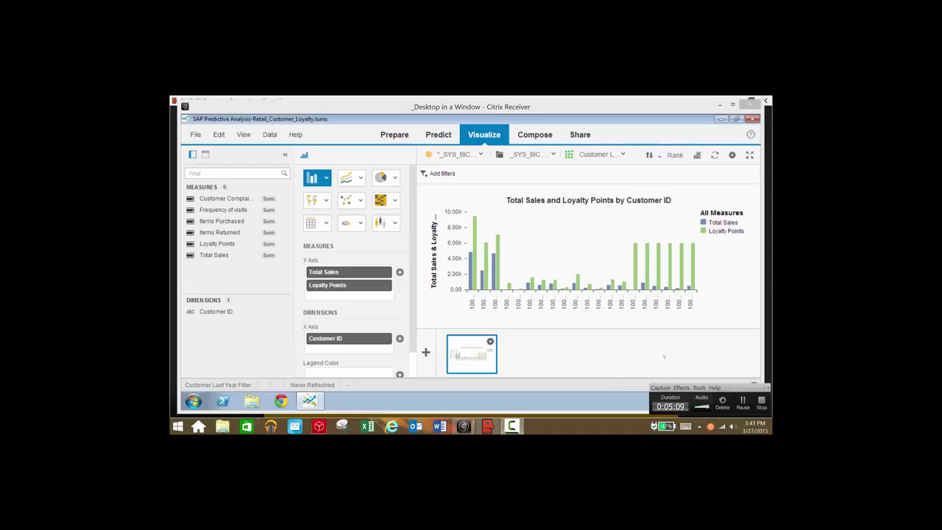
click(743, 401)
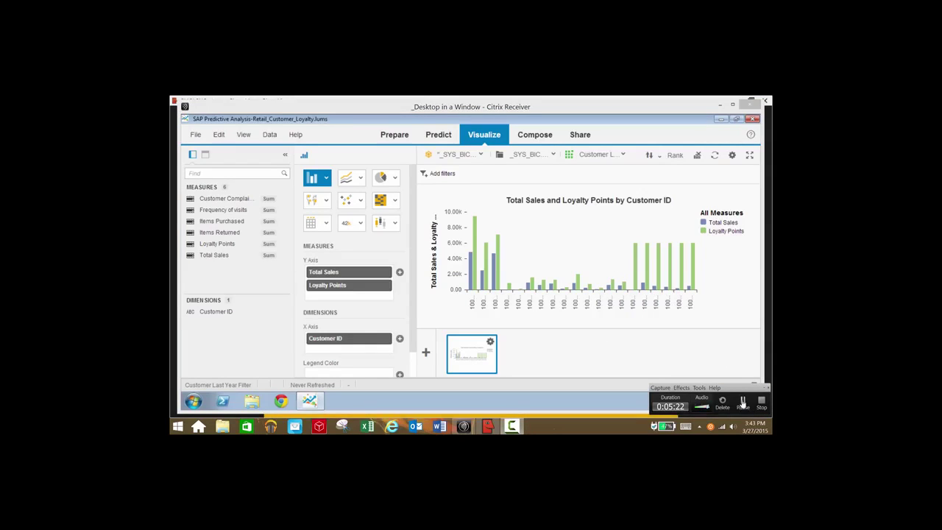
click(743, 401)
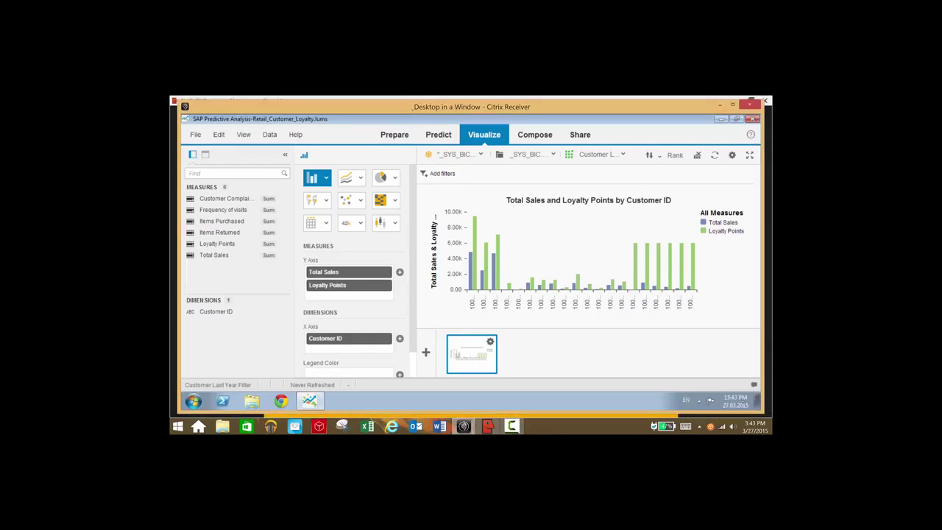
mouse_move(692, 254)
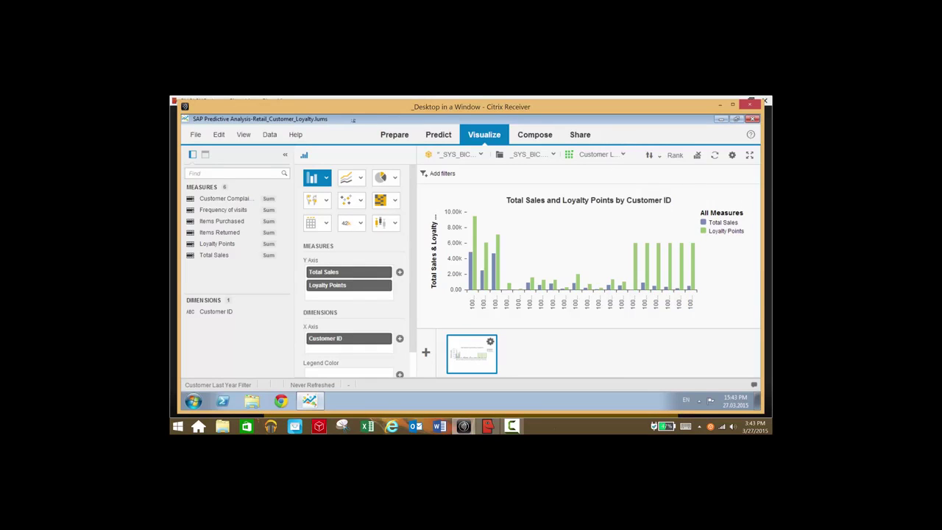
click(622, 154)
Step: Chart HANA Anomaly Detection results with an Outliers Detected breakdown, then return to Documents
click(618, 228)
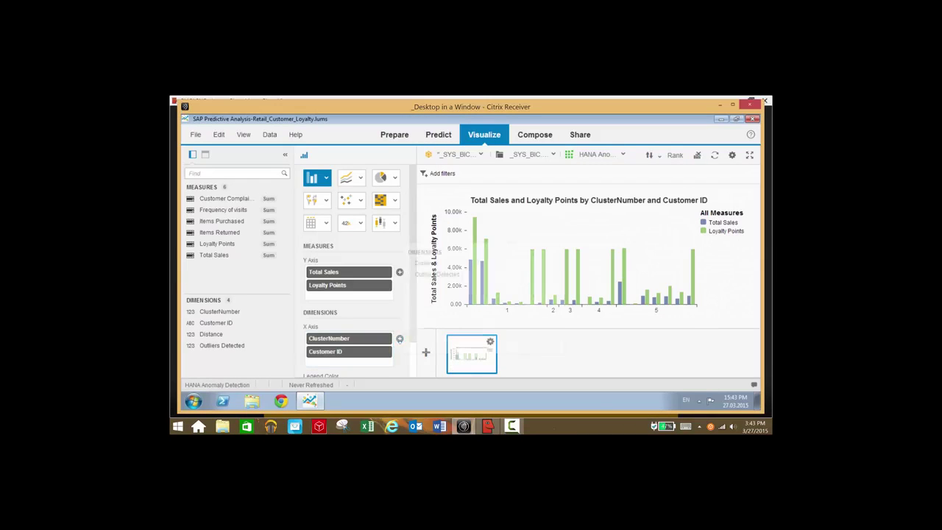
click(441, 273)
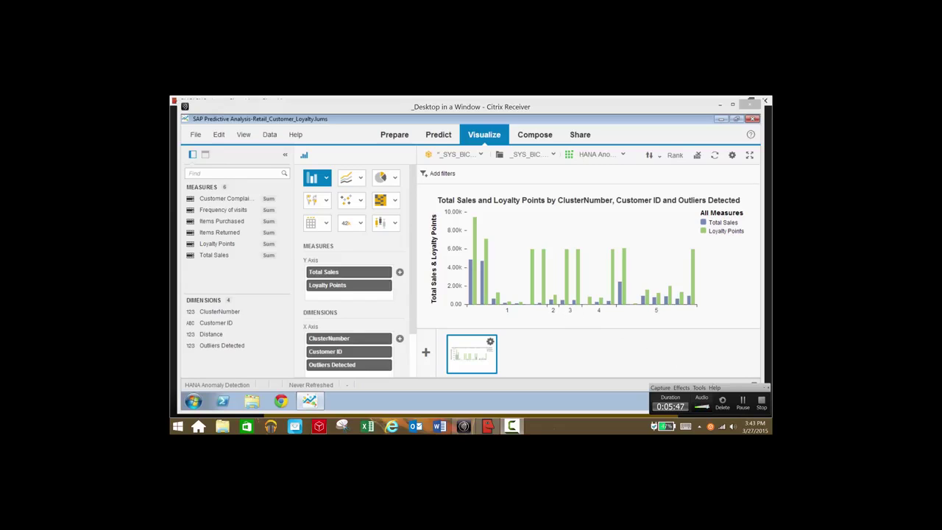
click(738, 403)
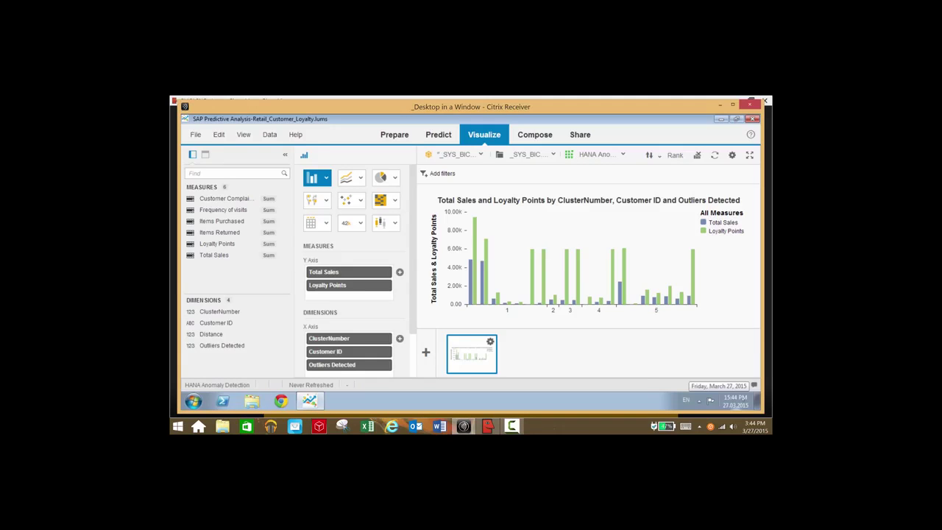
mouse_move(690, 406)
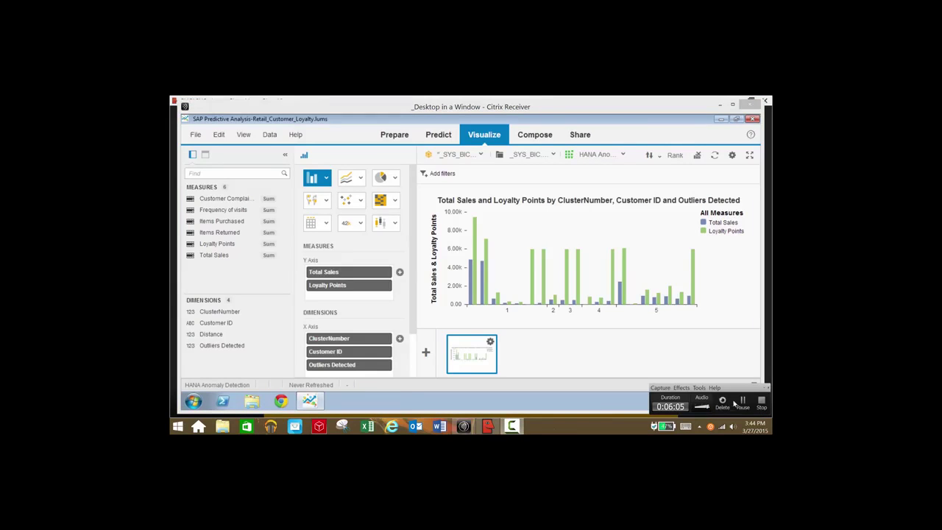
click(741, 405)
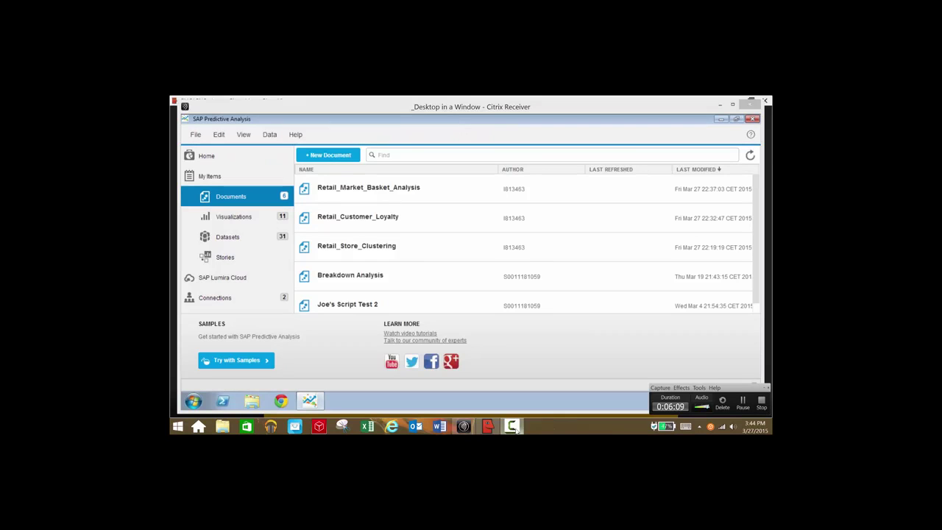
Step: Open Retail_Store_Clustering and log in to SAP HANA with the account password
double_click(356, 245)
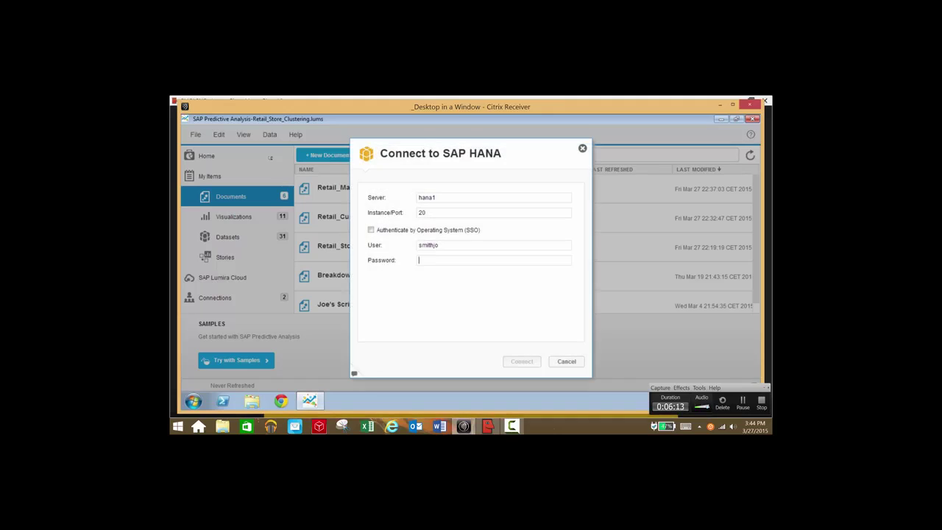
text(***)
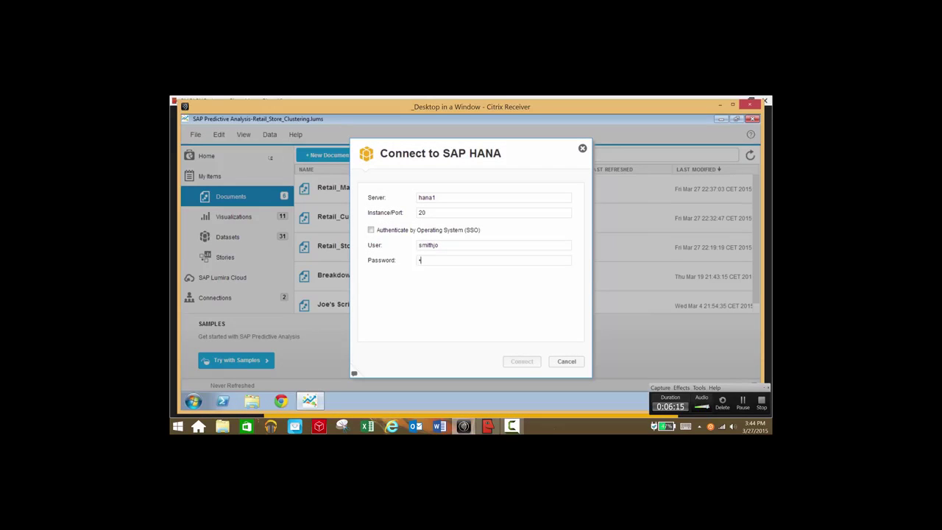
text(**)
key(Return)
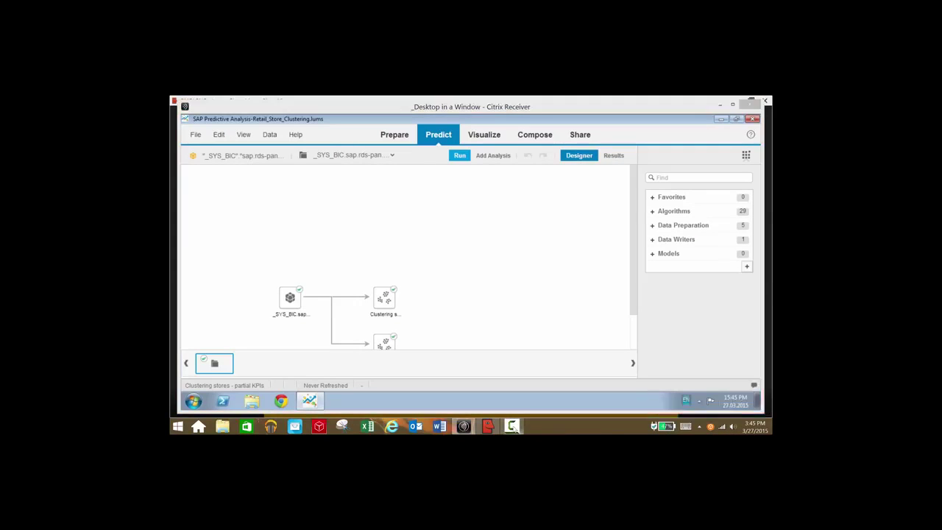
Step: Run the store clustering and view the Cluster Distribution chart for 'Clustering stores - all KPI'
click(459, 155)
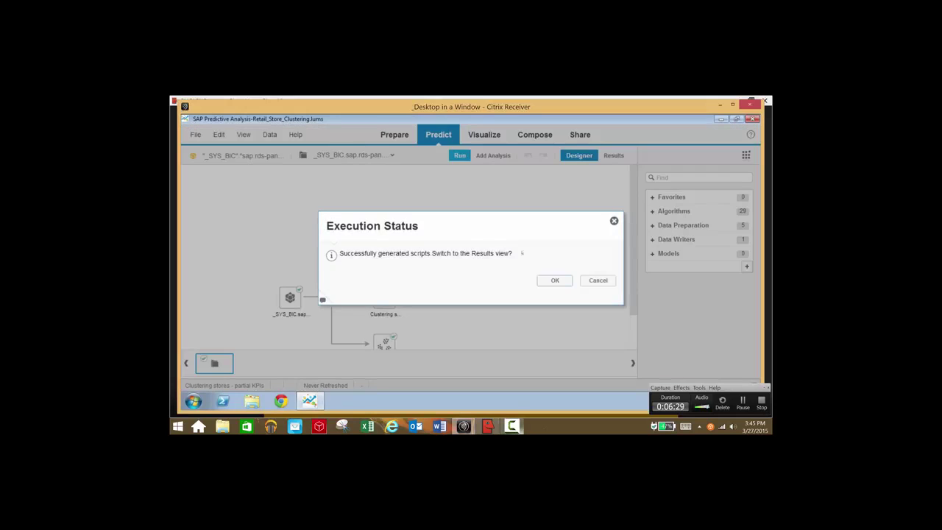
key(Return)
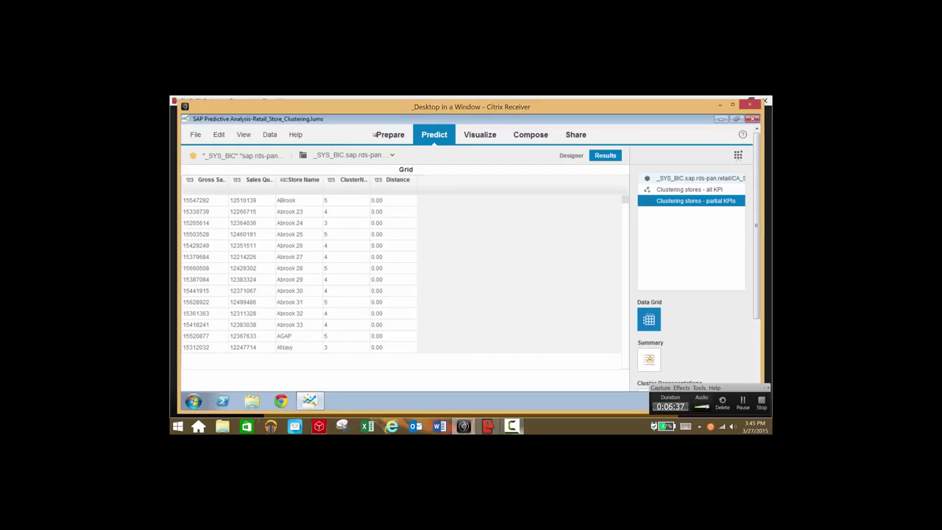
click(689, 189)
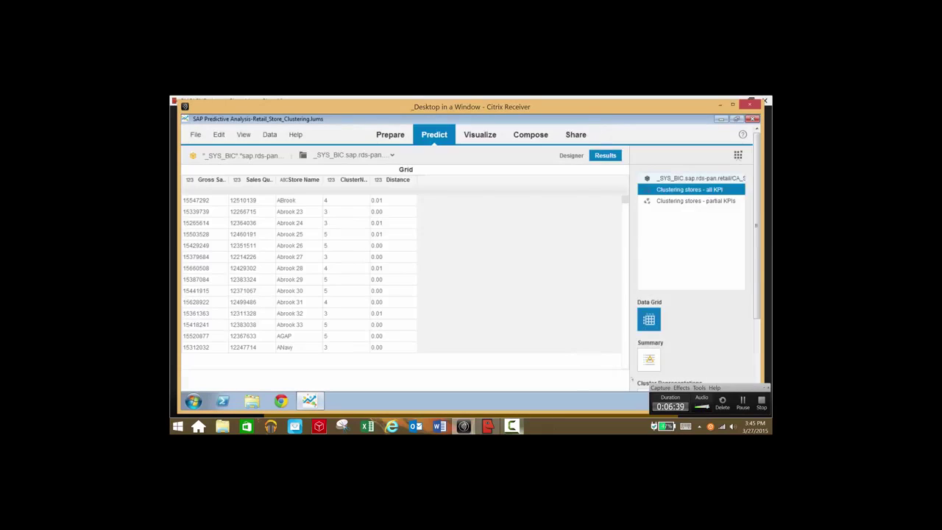
scroll(572, 353, down, 2)
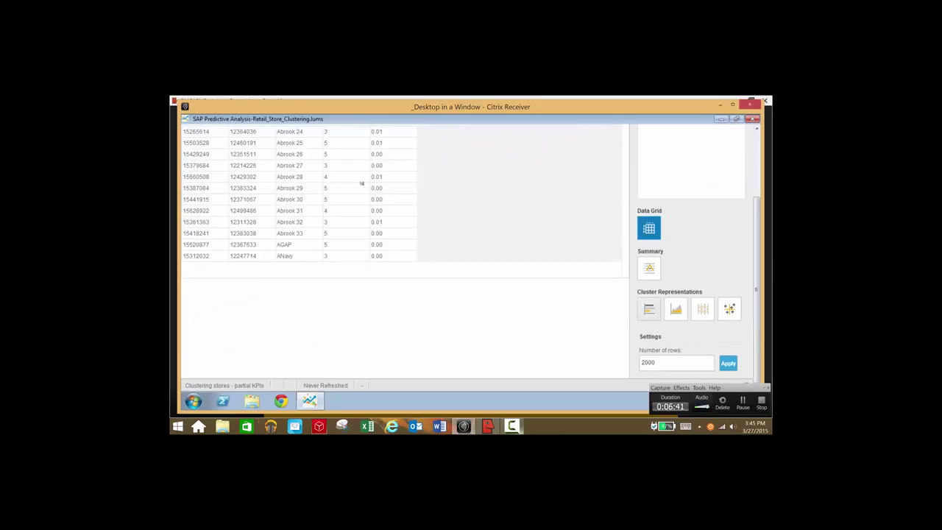
click(648, 309)
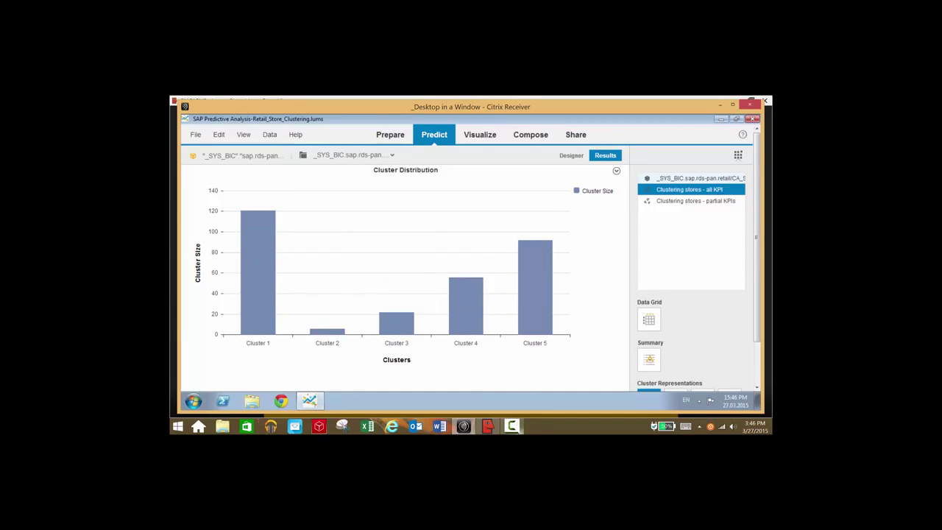
Step: Show Feature Distribution, then the Visualize chart of Gross Sales Amount and Sales Quantity by ClusterNumber
scroll(648, 361, down, 1)
click(675, 355)
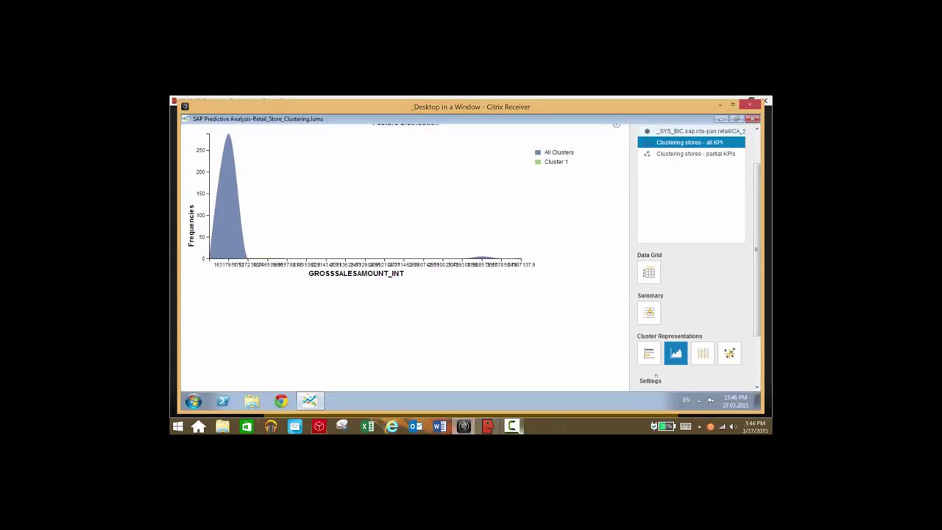
click(512, 426)
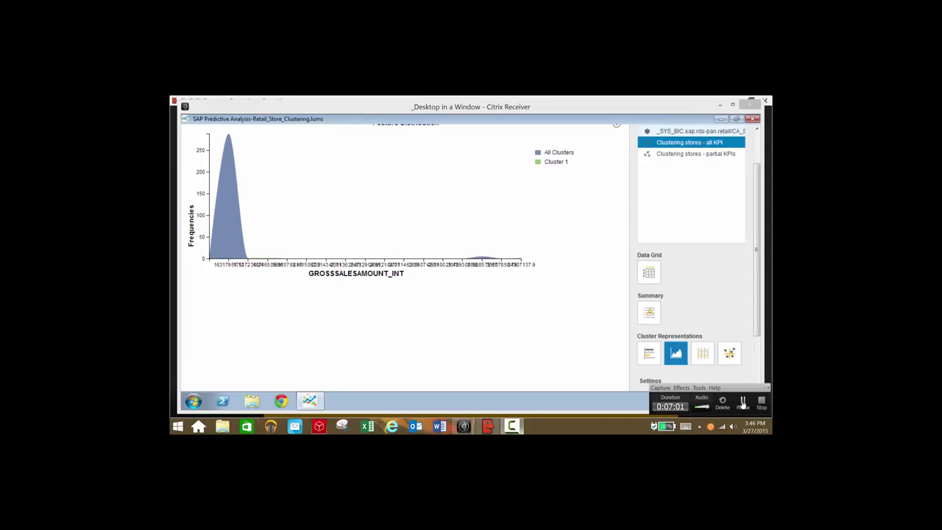
click(742, 402)
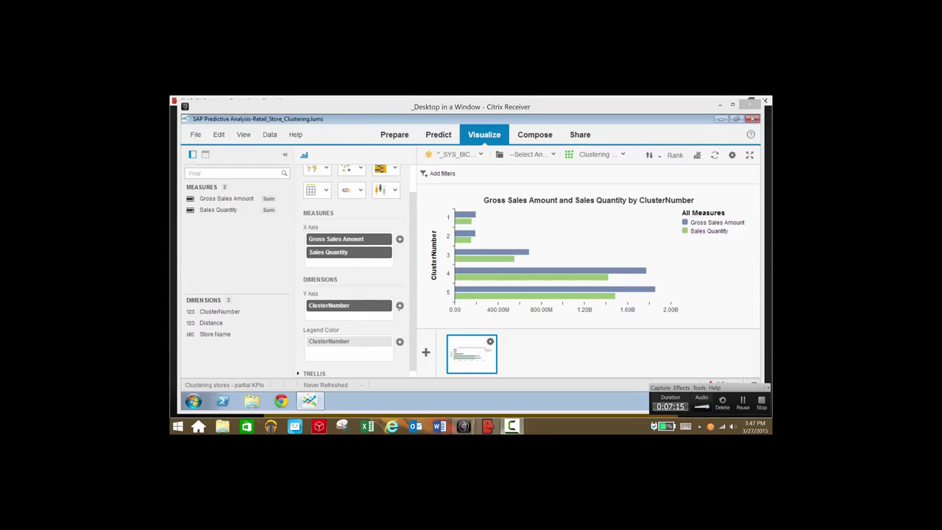
Step: Add Store Name under ClusterNumber on the Y axis to split each cluster by store
click(399, 305)
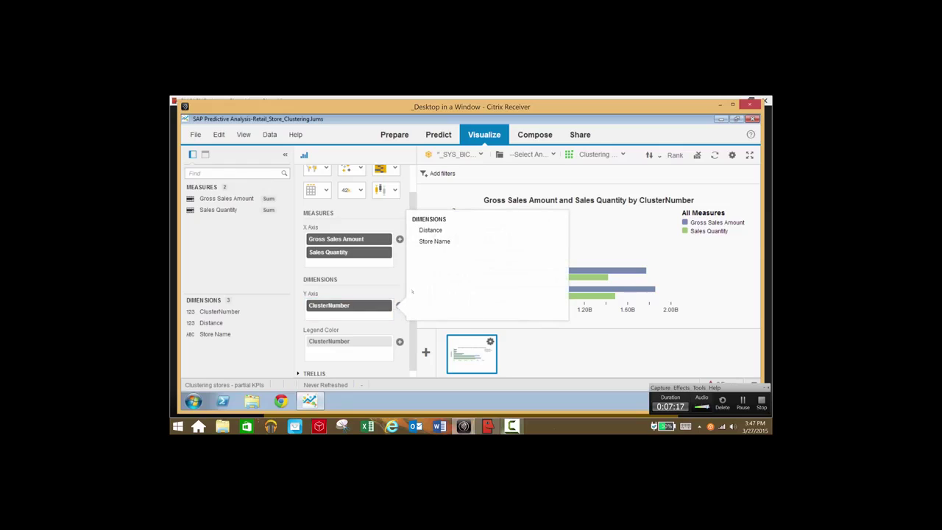
click(434, 241)
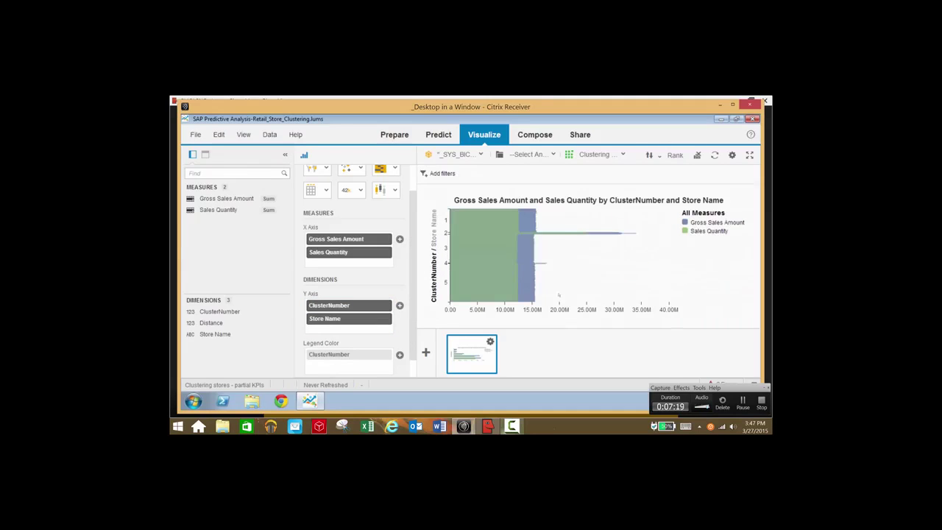
mouse_move(523, 217)
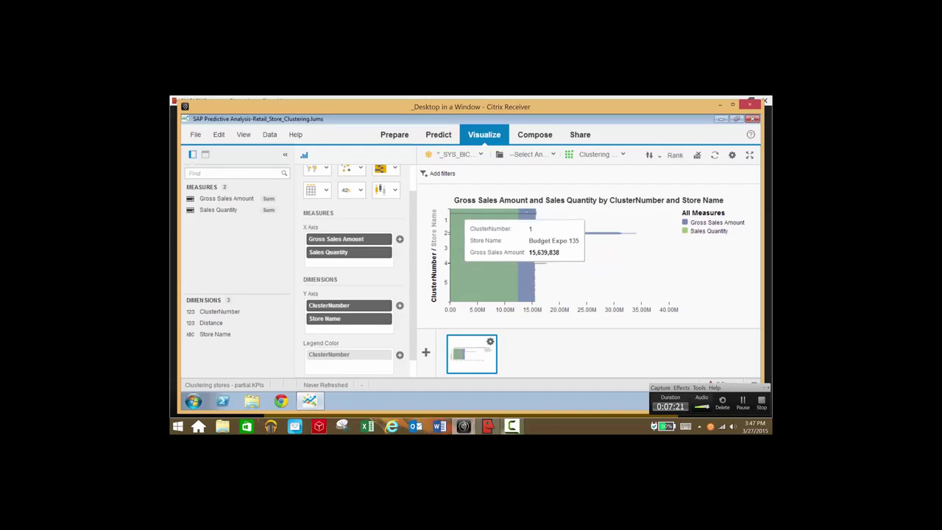
mouse_move(517, 249)
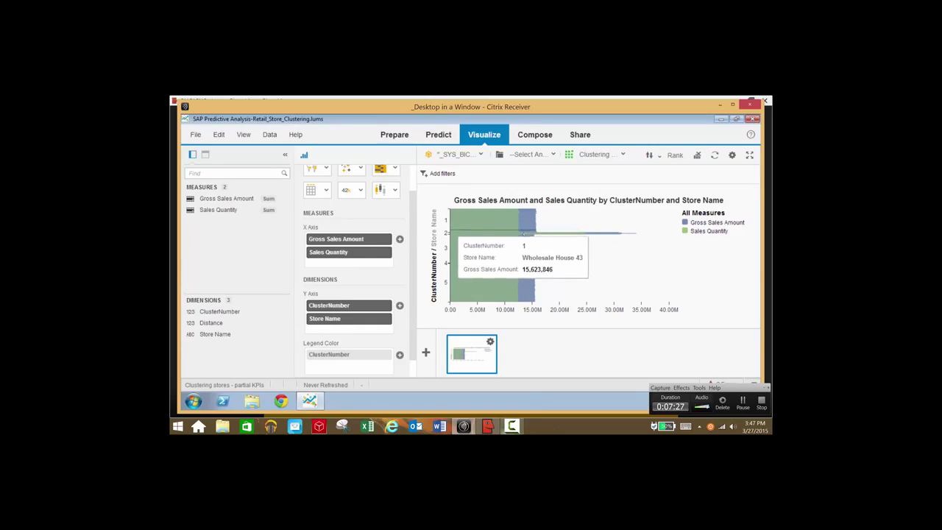
click(759, 413)
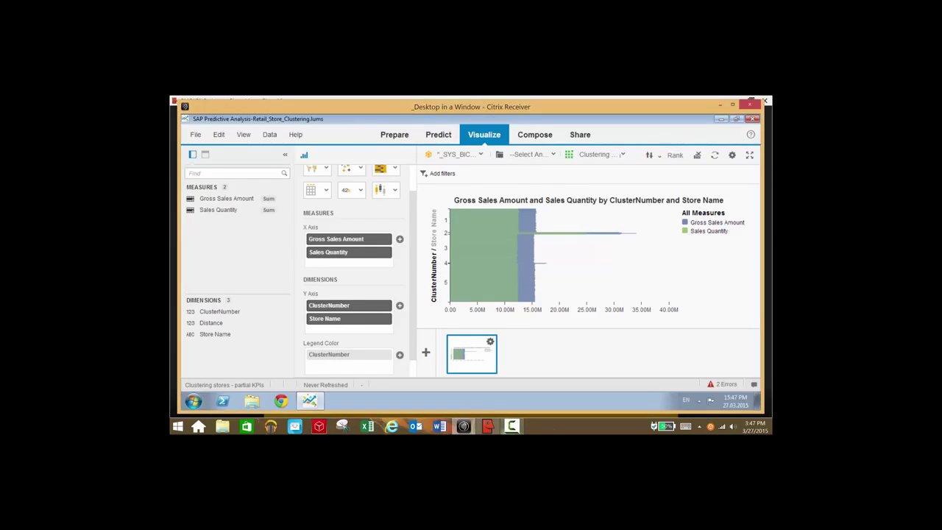
click(602, 153)
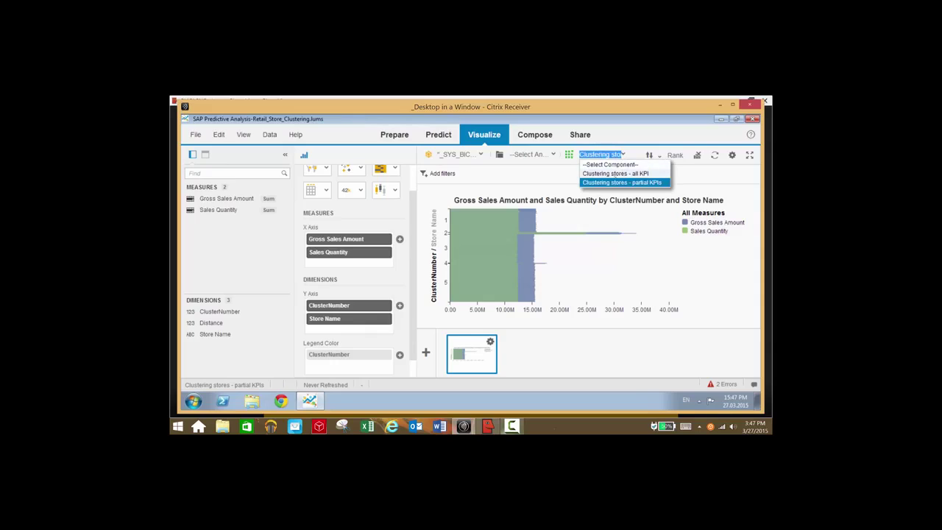
Step: Keep 'Clustering stores - partial KPIs', switch to a plain pie, and remove Store Name
click(600, 182)
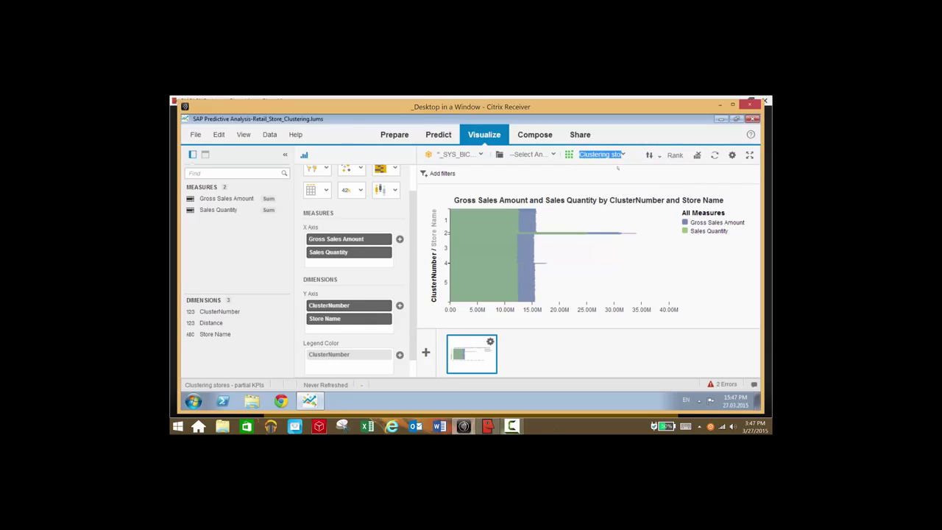
click(602, 154)
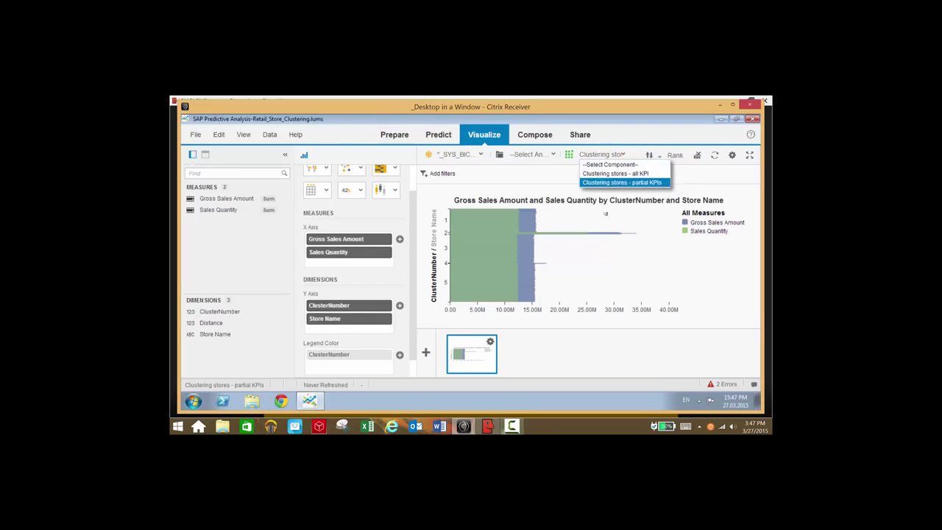
click(622, 182)
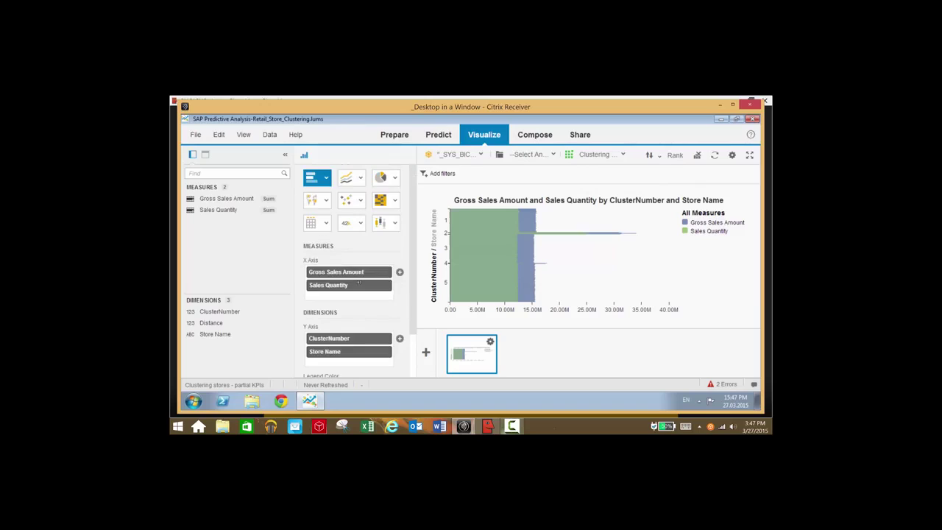
click(394, 178)
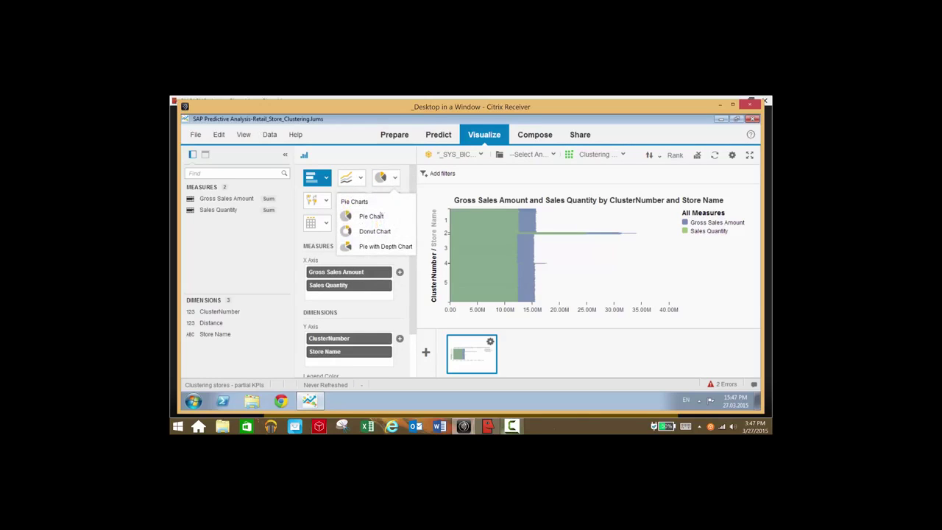
click(372, 216)
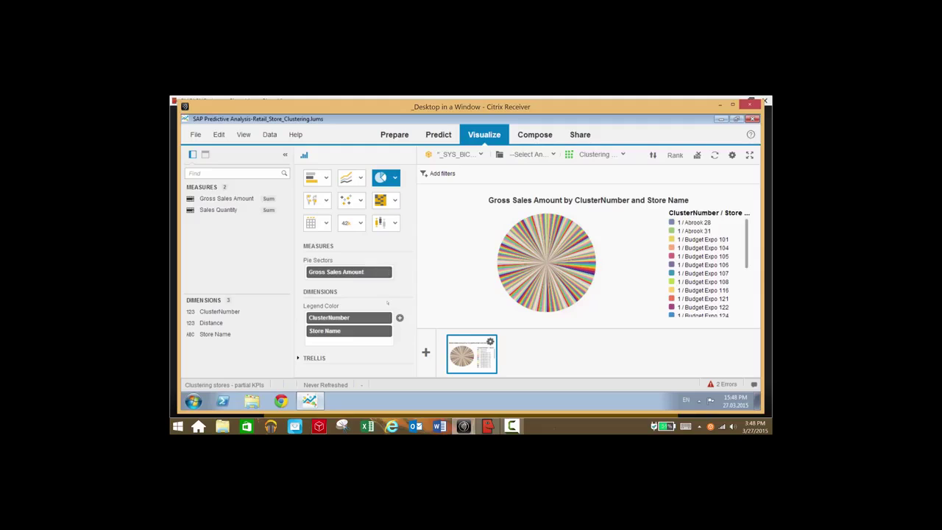
click(386, 331)
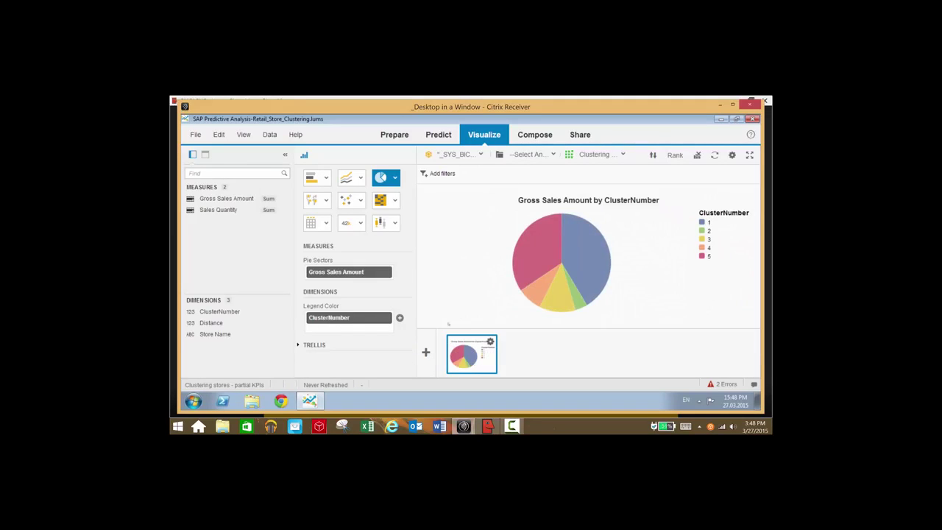
mouse_move(589, 242)
Step: Make it a horizontal bar chart, adding Sales Quantity as a measure and Store Name as a dimension
click(318, 177)
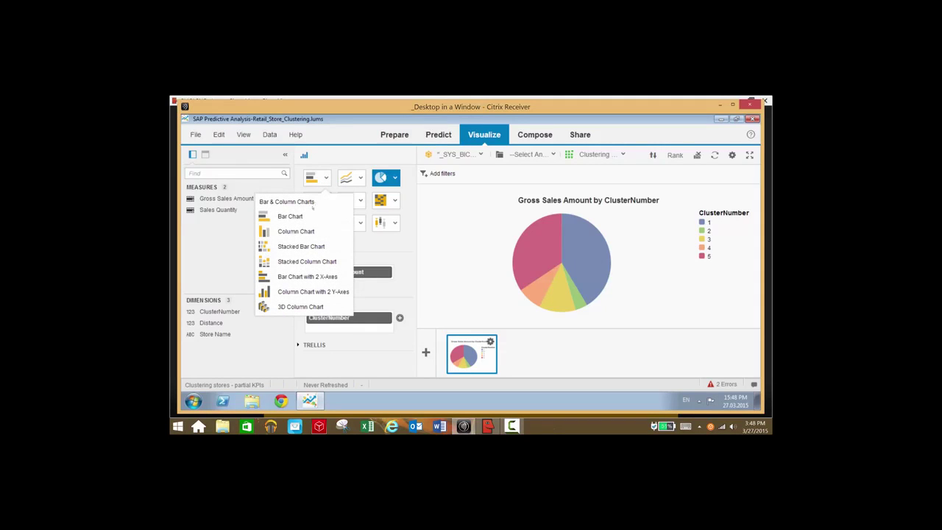
click(297, 216)
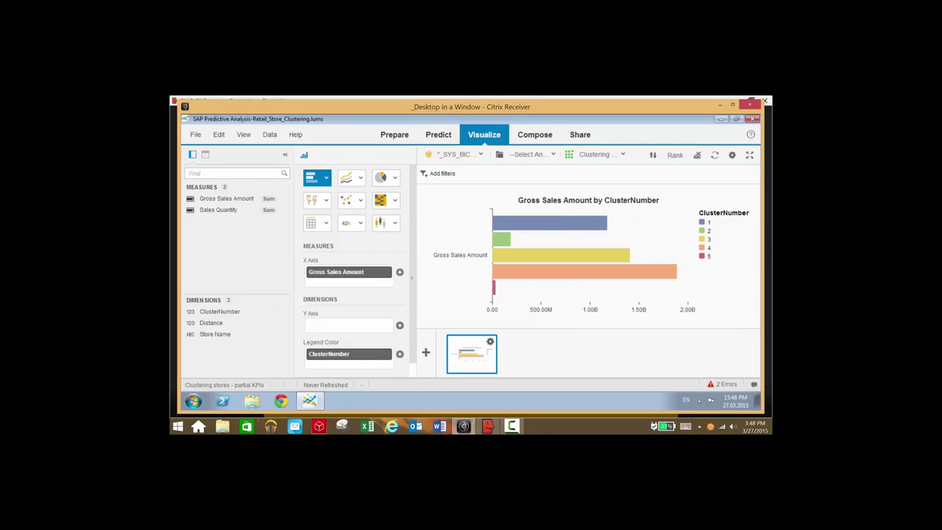
click(400, 271)
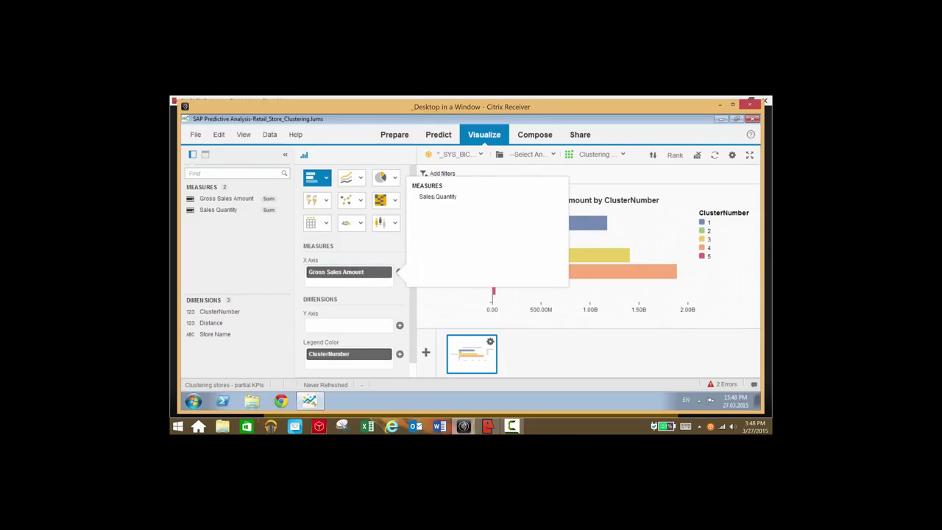
click(438, 197)
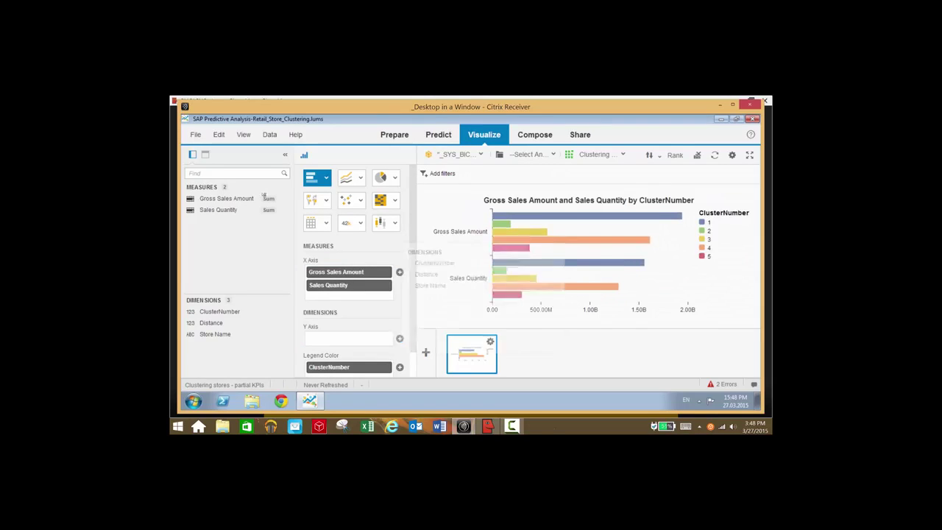
click(400, 338)
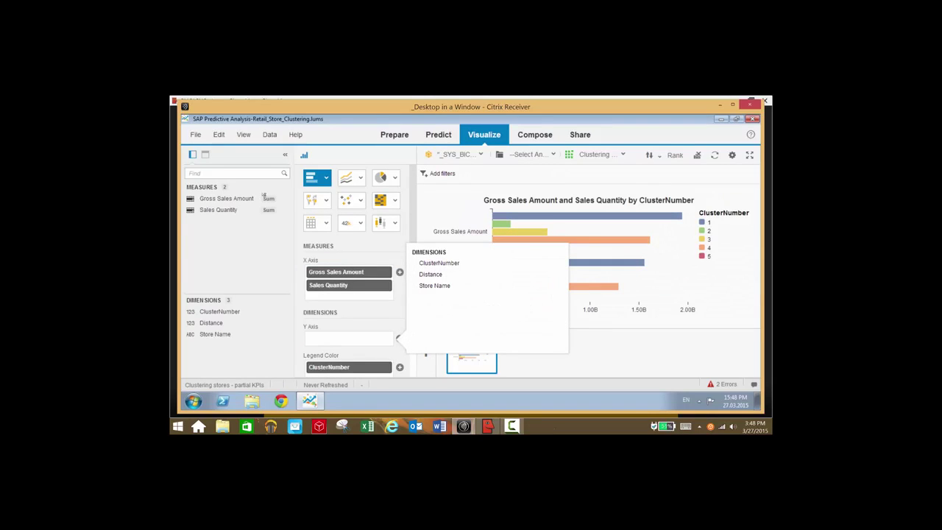
click(435, 285)
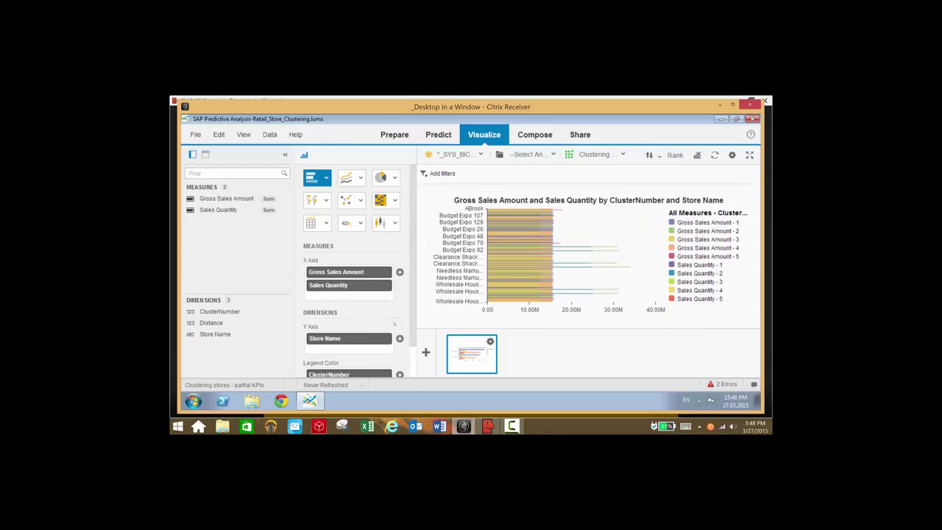
scroll(393, 323, down, 1)
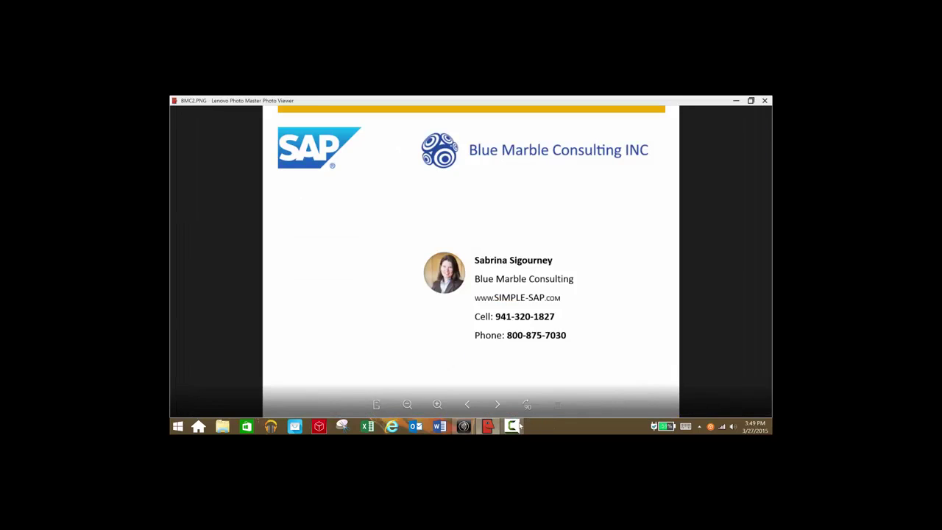
Step: Show the BMC2.PNG closing slide with Blue Marble Consulting contact details
click(515, 426)
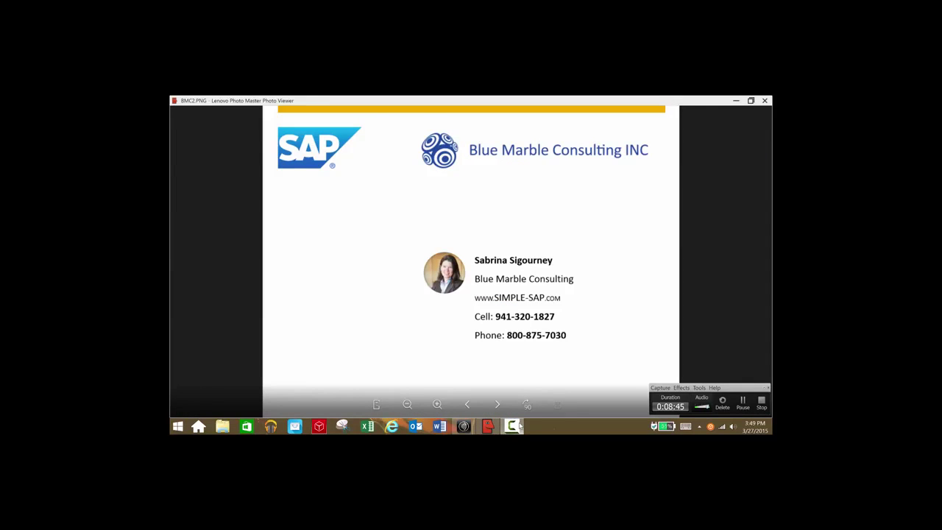